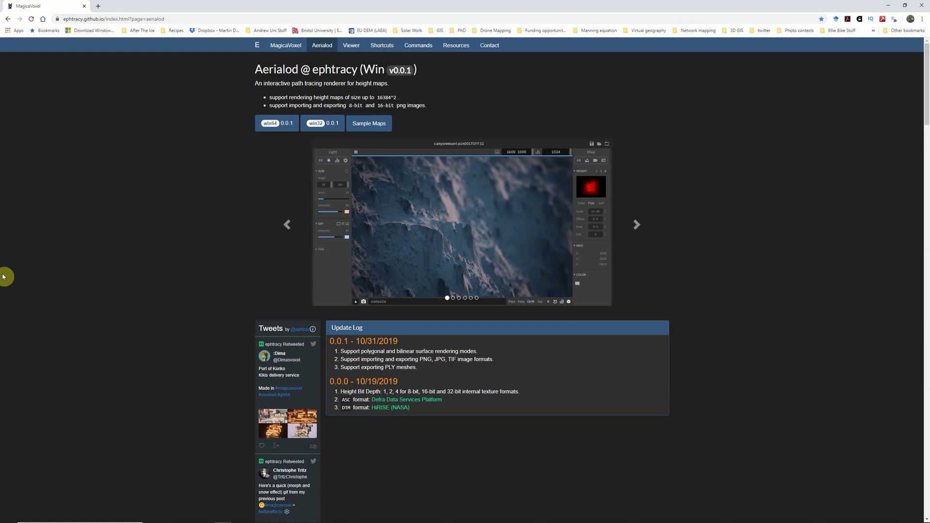
Download the win64 0.0.1 build of Aerialod and open the downloaded zip archive
click(280, 124)
click(275, 124)
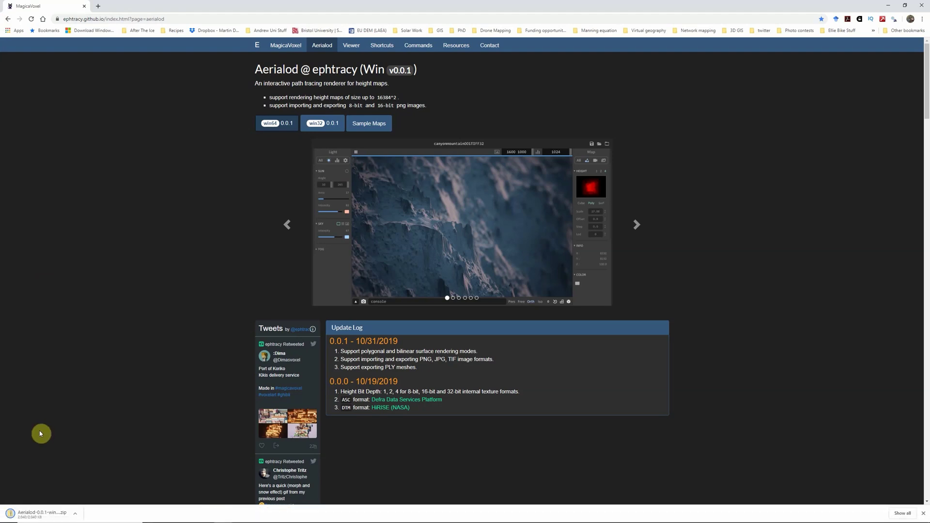
click(39, 513)
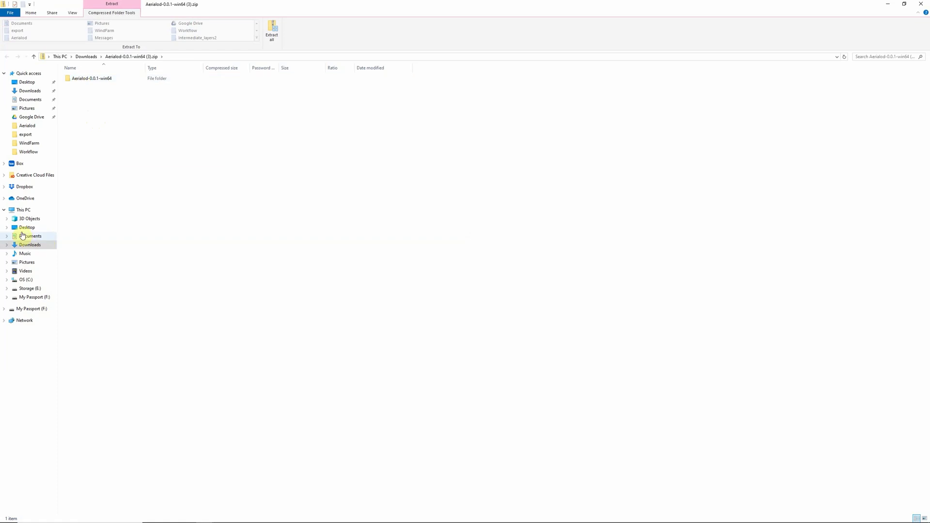
Launch Aerialod.exe from the Aerialod-0.0.1-win64 folder on drive C: and maximize its window
click(26, 280)
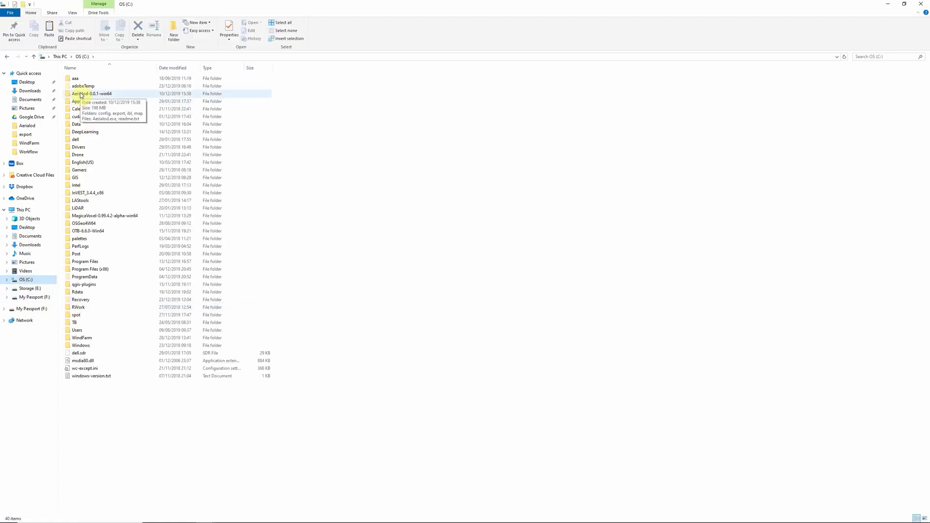
double_click(81, 94)
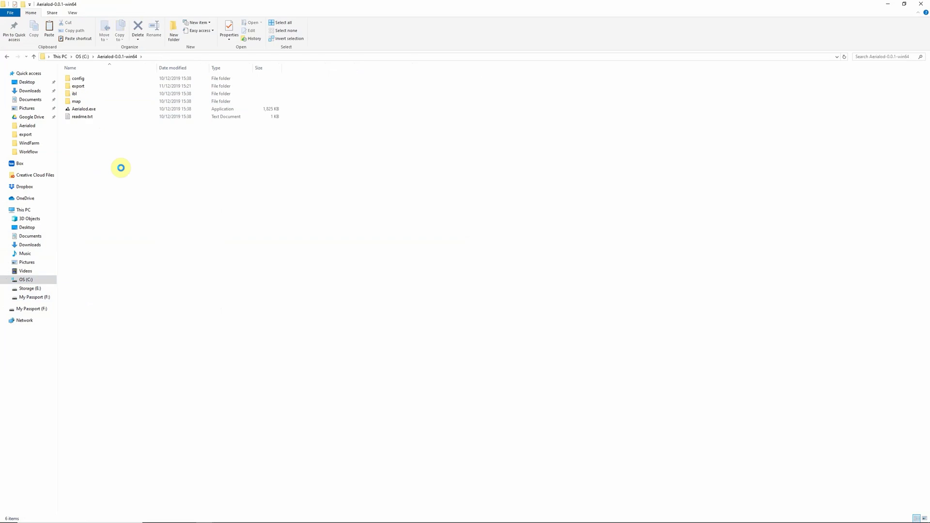
double_click(83, 110)
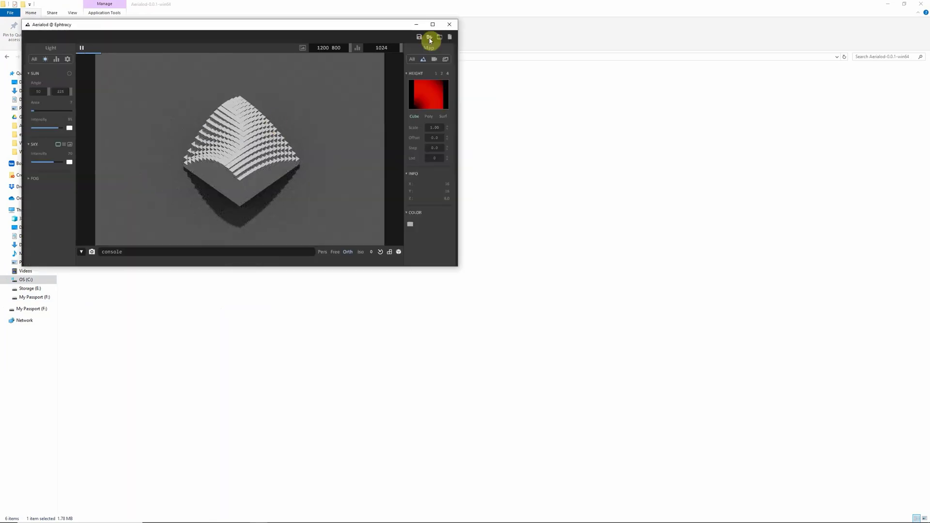
click(430, 26)
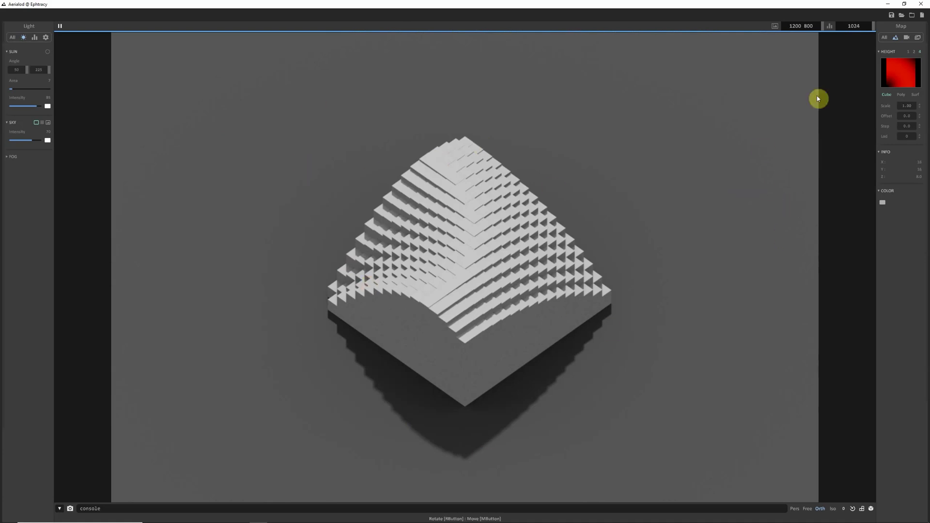
Load SnowdoniaSRTM.tif from C:\Data\Aerialod as the height map
click(908, 81)
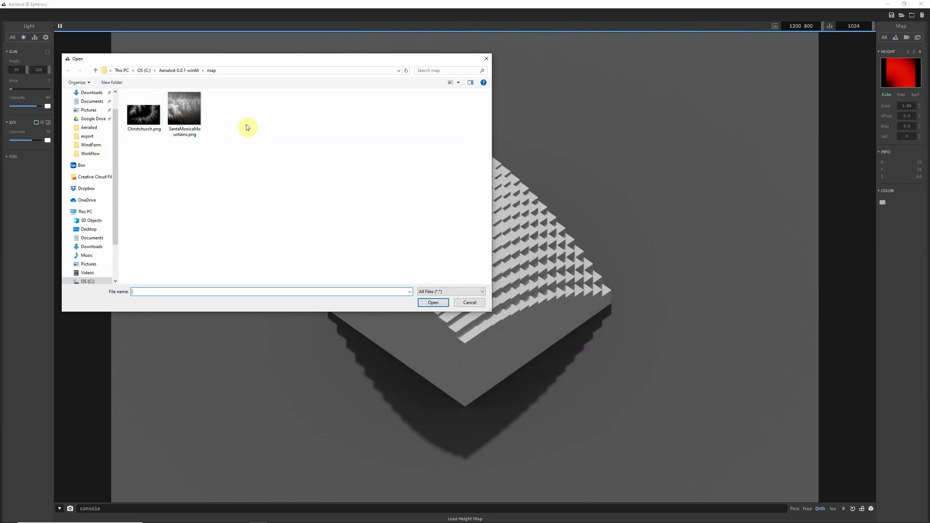
click(143, 71)
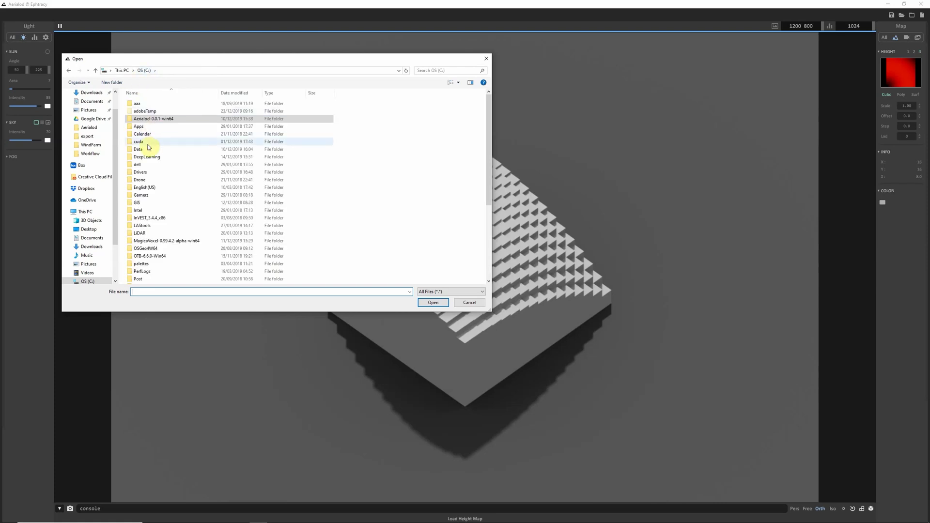
double_click(148, 147)
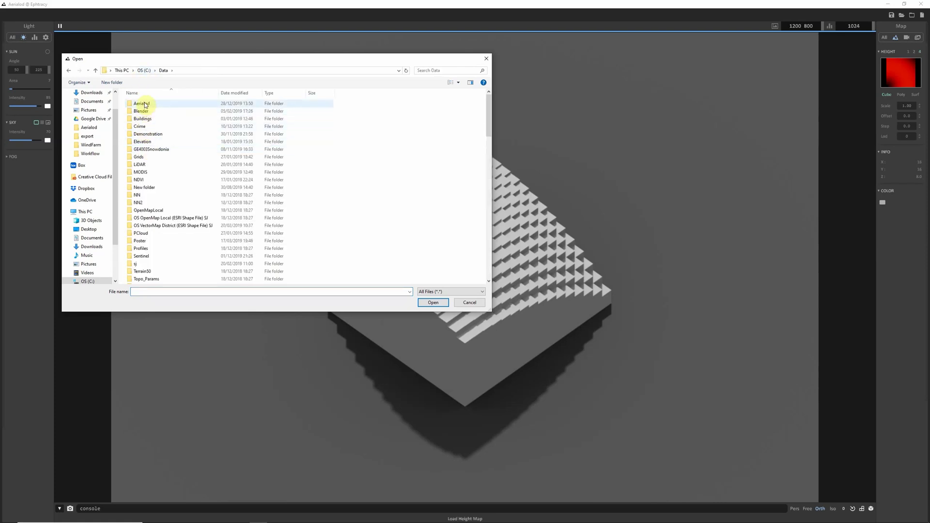
double_click(141, 103)
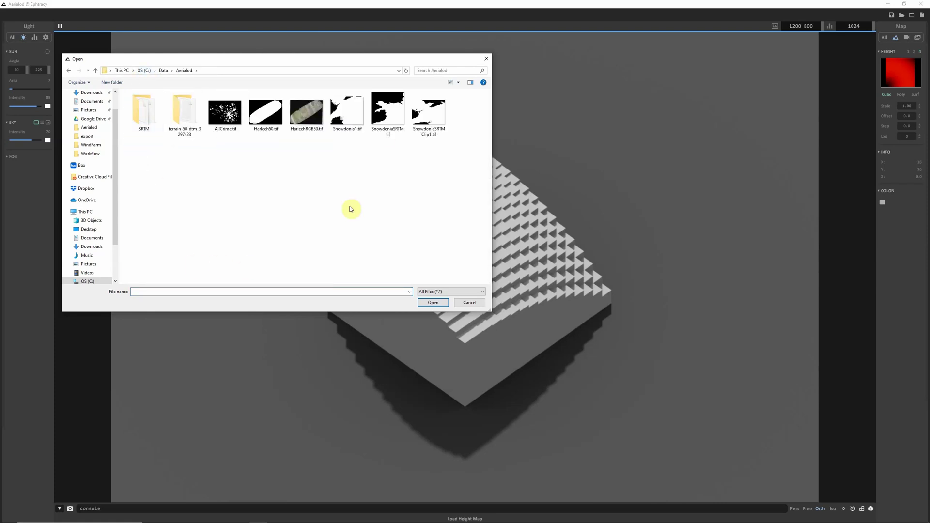
click(386, 118)
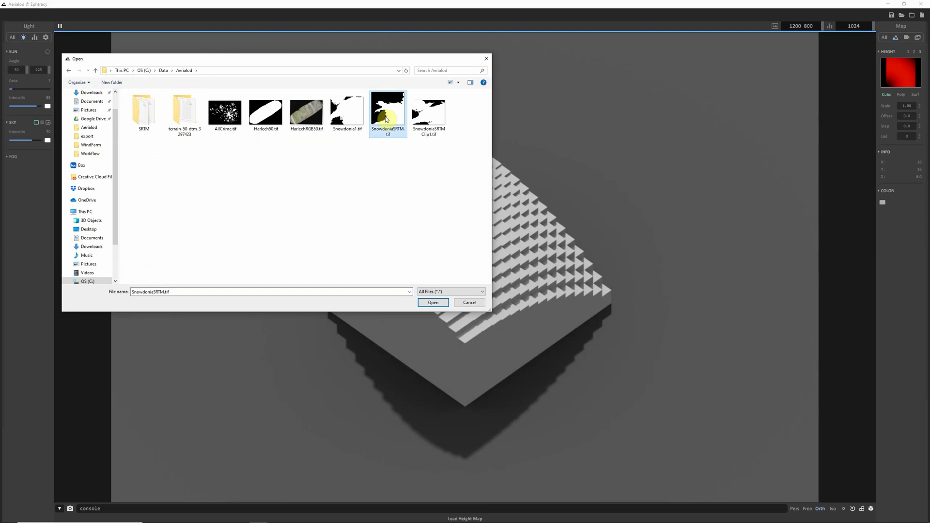
click(428, 303)
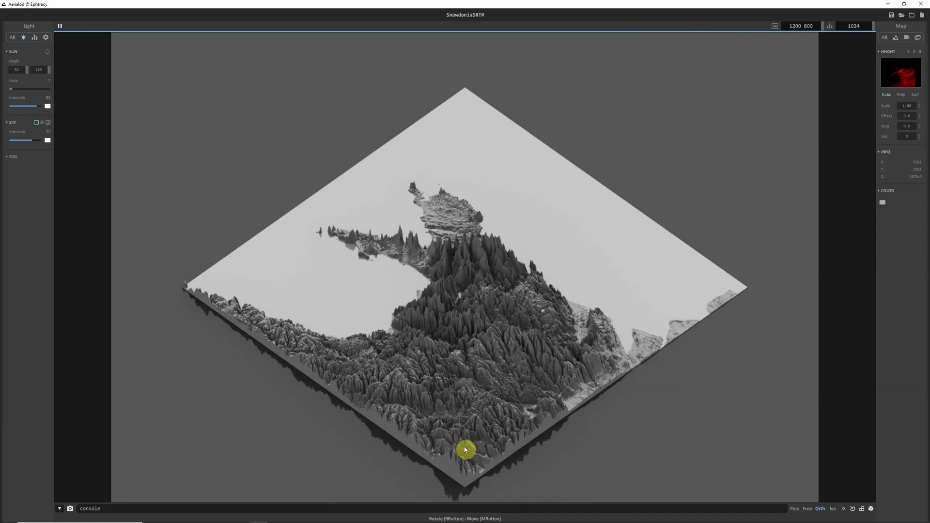
Set the height scale of the Snowdonia terrain to 0.1
right_drag(464, 447, 474, 415)
scroll(493, 359, up, 4)
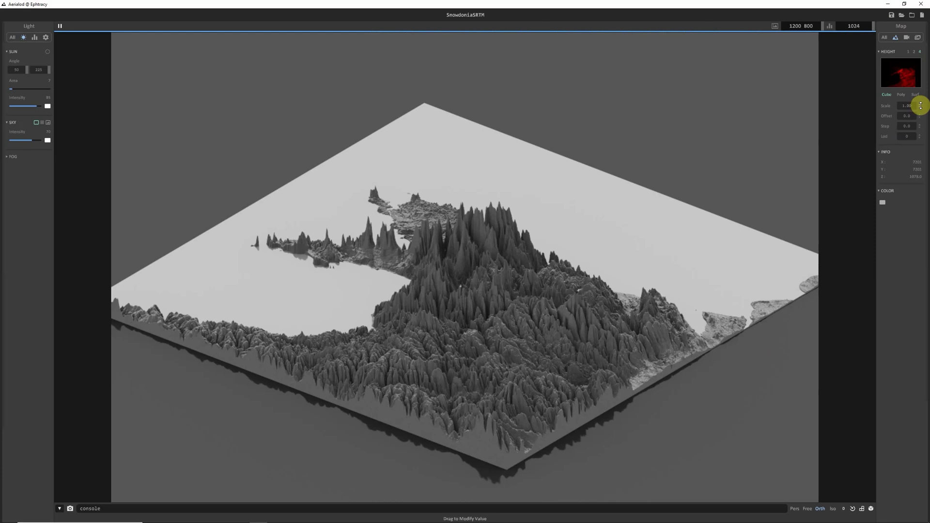
drag(920, 105, 920, 110)
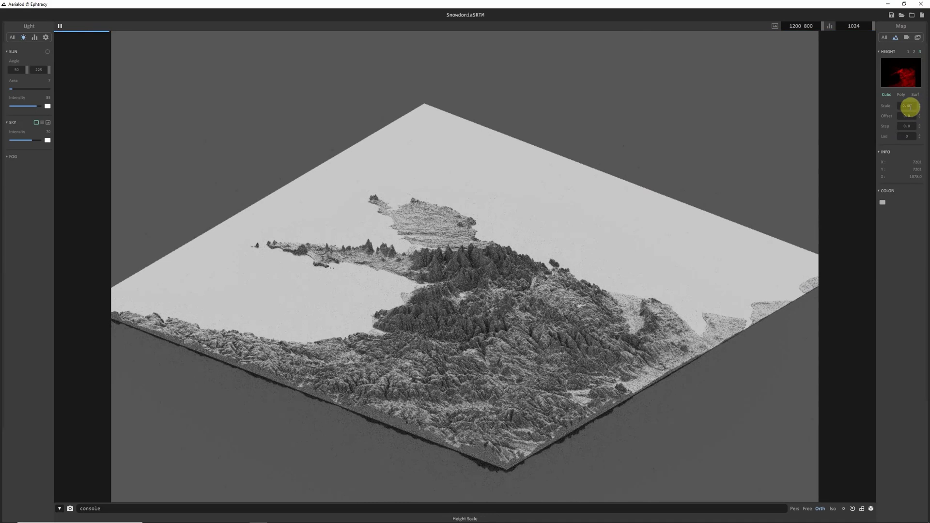
drag(911, 106, 897, 108)
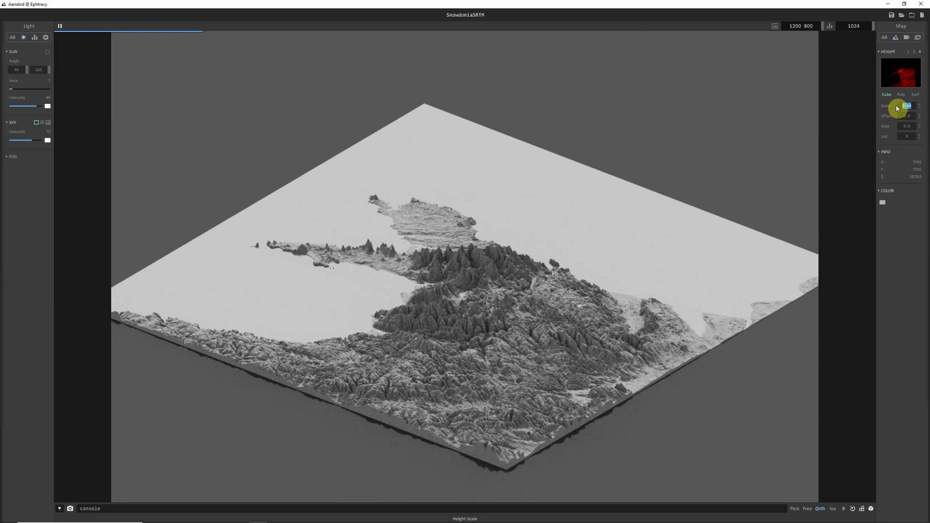
text(0.1)
key(Return)
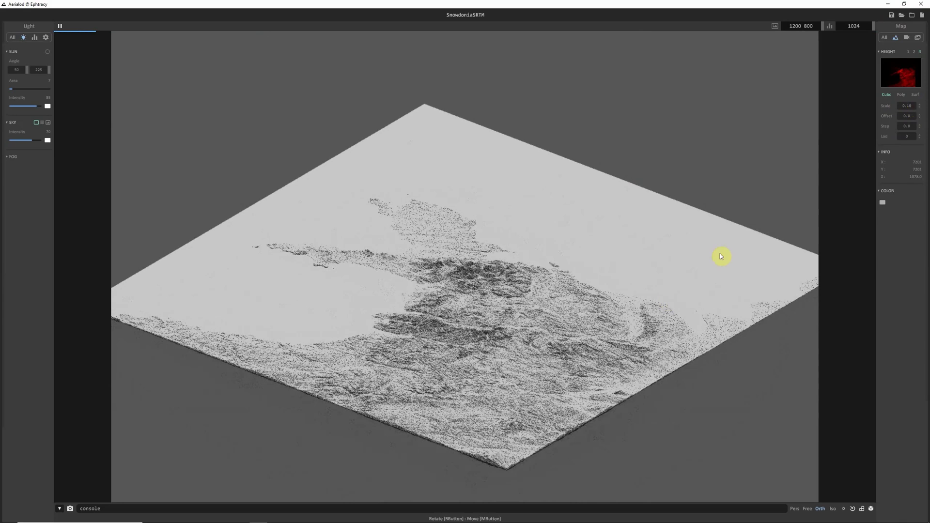
Adjust both sun angles so the light rakes across the terrain and shades the mountain relief more strongly
scroll(498, 380, up, 1)
scroll(498, 380, up, 1)
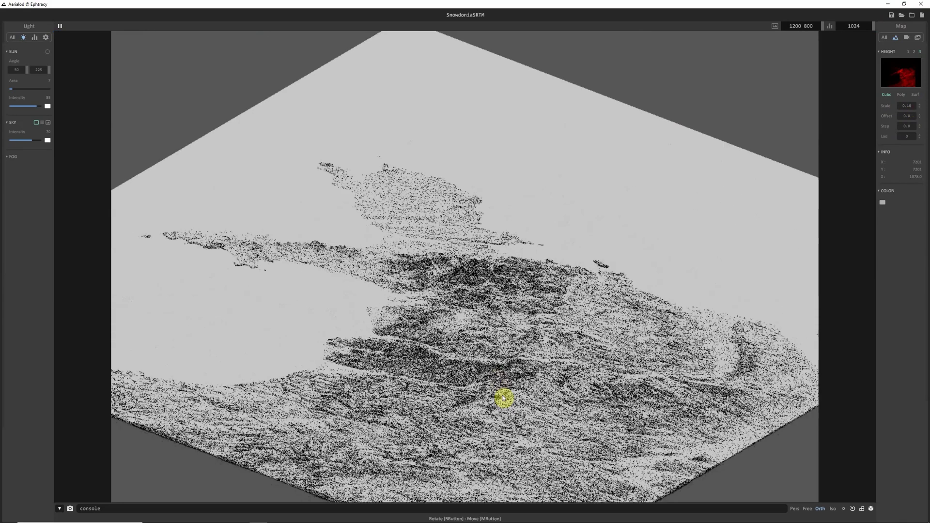
right_drag(526, 458, 519, 451)
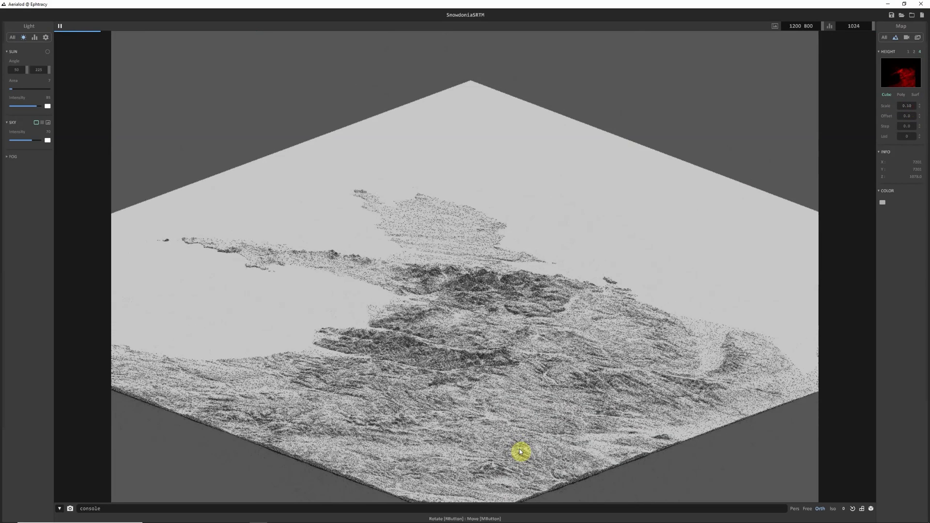
scroll(519, 451, up, 3)
mouse_move(467, 431)
right_down()
mouse_move(586, 442)
mouse_move(273, 368)
mouse_move(338, 371)
mouse_move(209, 362)
mouse_move(460, 393)
mouse_move(473, 392)
mouse_move(409, 388)
mouse_move(476, 371)
right_up()
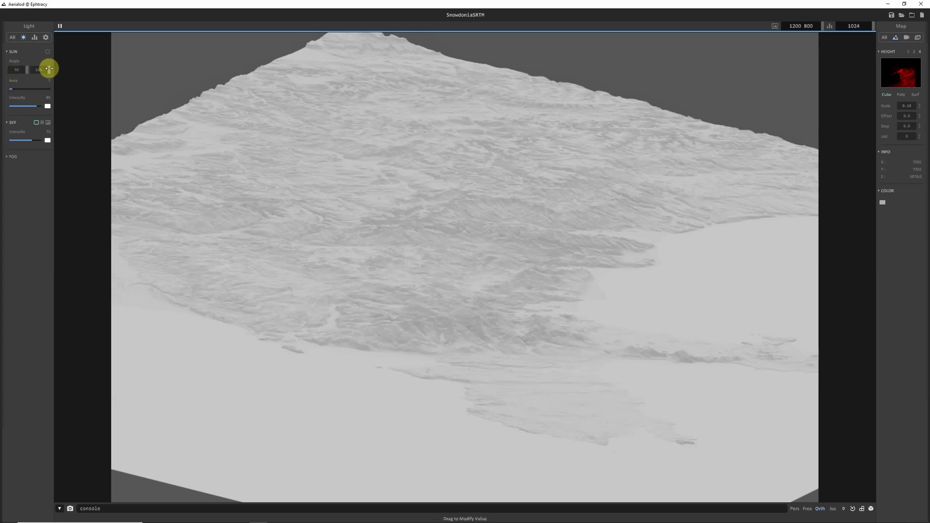
drag(49, 68, 81, 69)
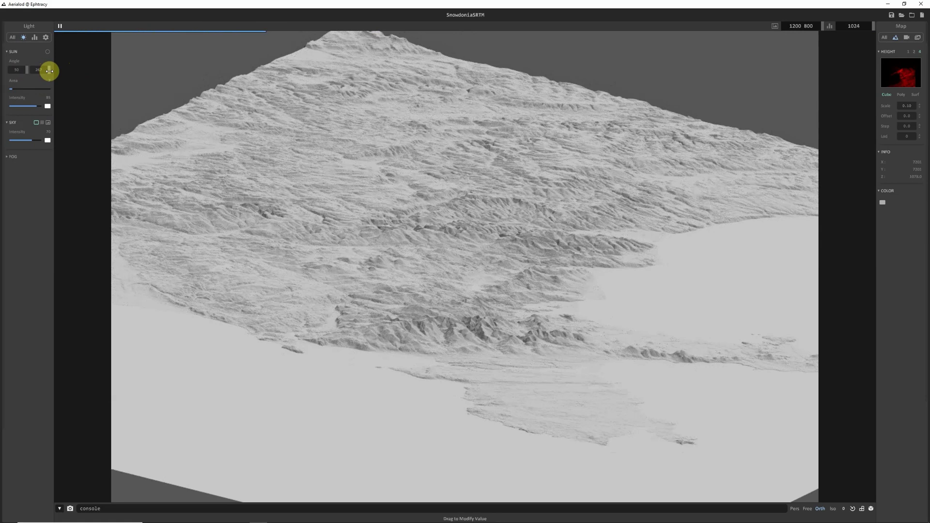
drag(49, 72, 64, 66)
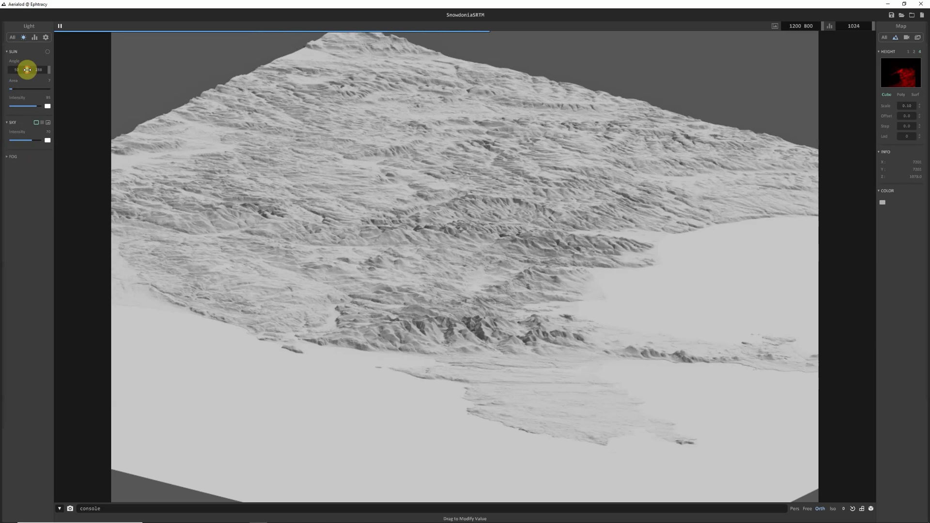
drag(27, 70, 73, 64)
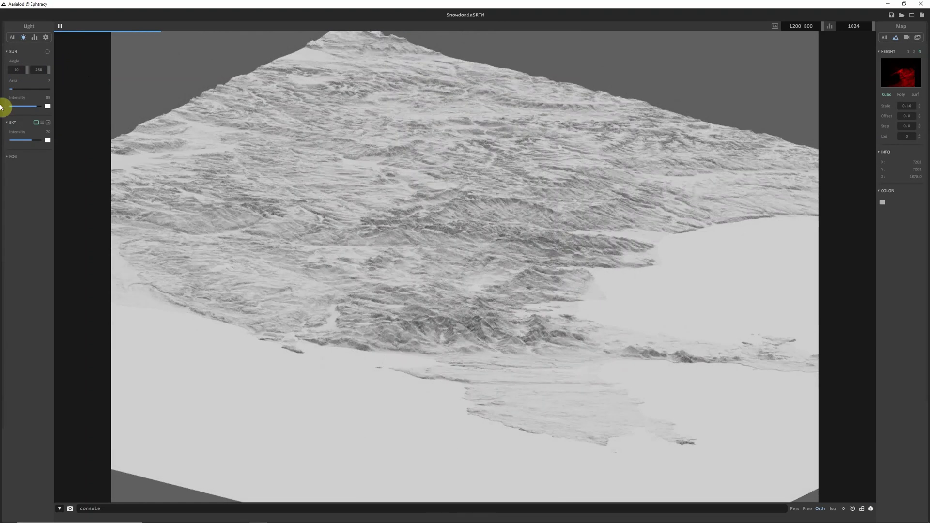
mouse_move(27, 71)
mouse_down()
mouse_move(4, 75)
mouse_move(25, 67)
mouse_up()
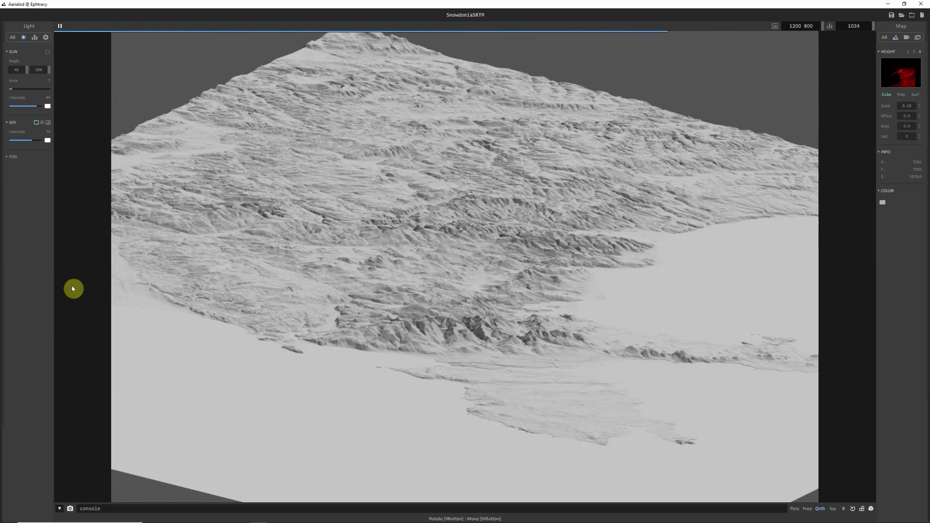
Change the sun colour to a muted pale beige by adjusting its hue, saturation and value
click(47, 107)
click(87, 122)
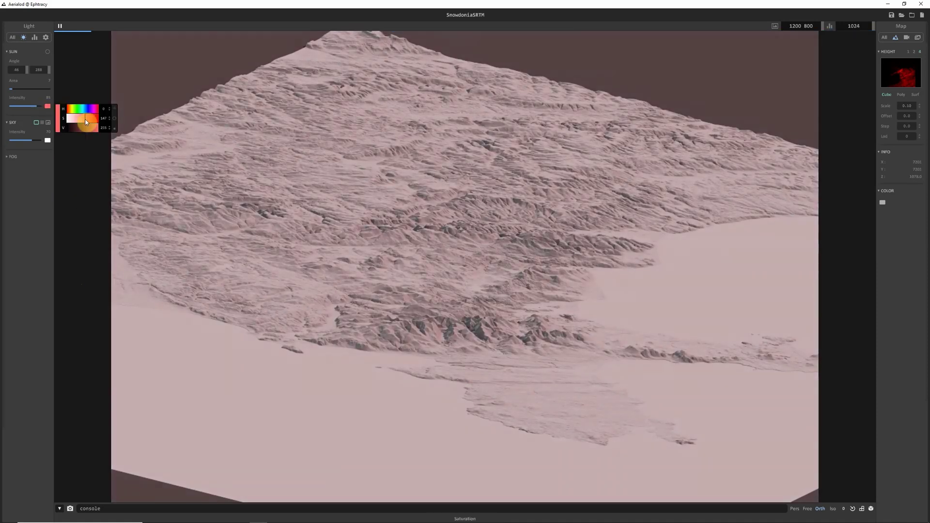
click(71, 109)
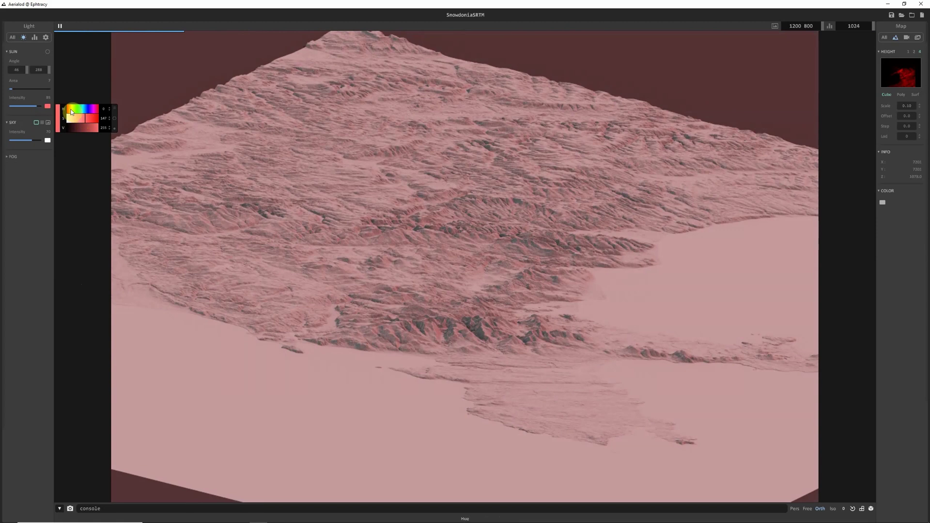
click(89, 126)
click(72, 119)
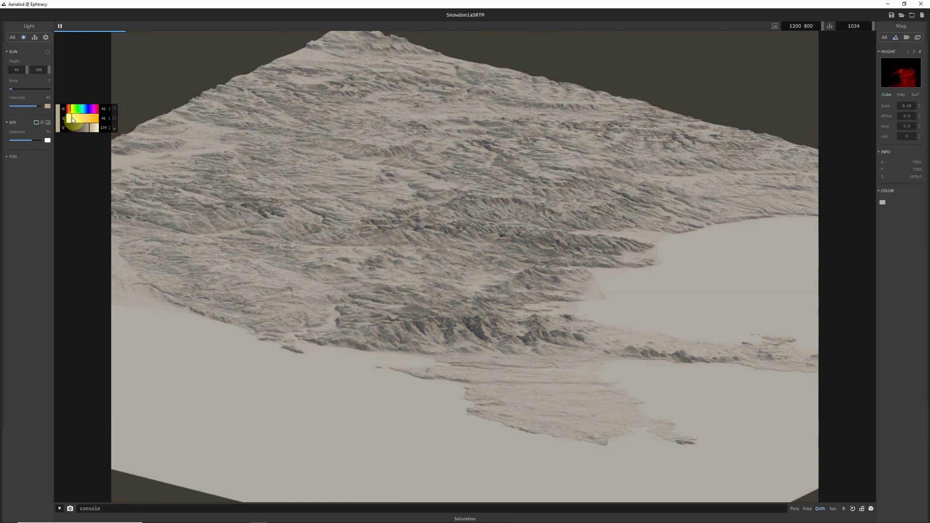
click(29, 217)
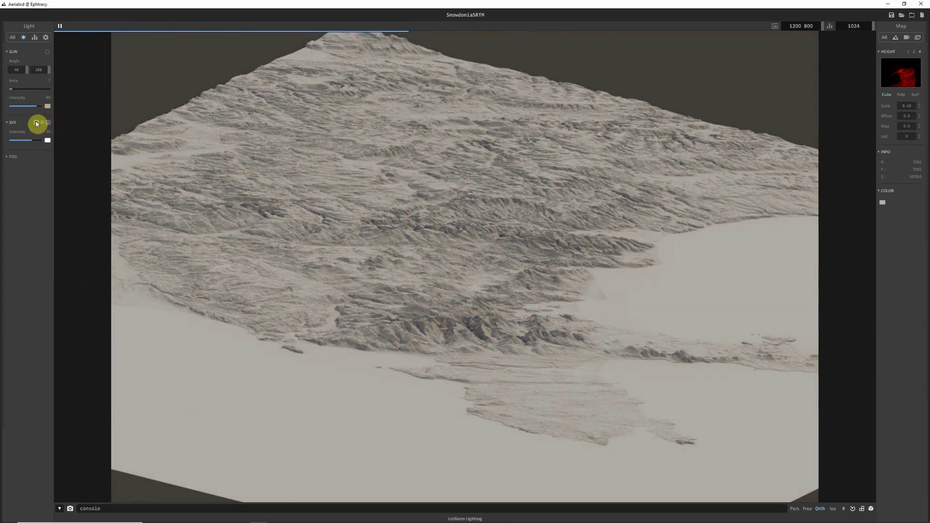
Tint the uniform sky light pink by raising its colour saturation
click(47, 140)
click(81, 151)
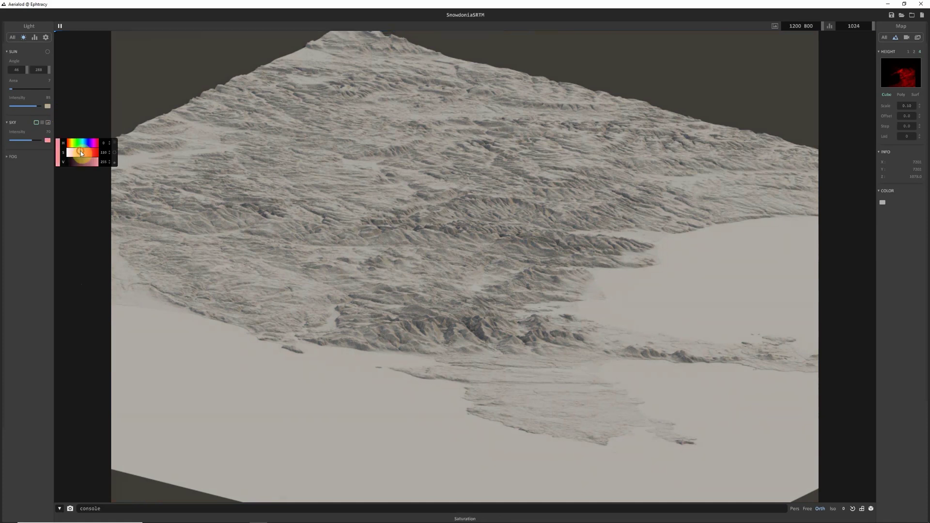
click(19, 212)
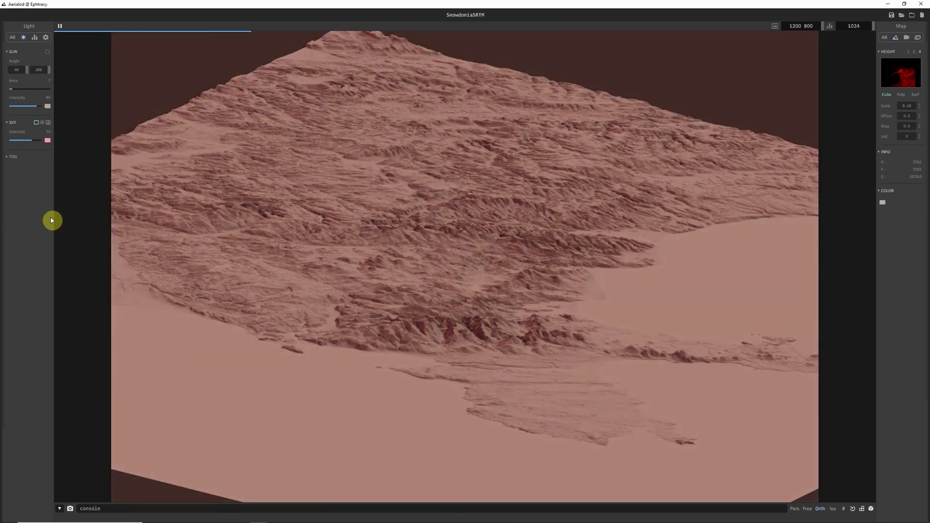
Switch the sky to the Rayleigh and Mie scattering model and set the Mie colour to pale yellow
click(44, 125)
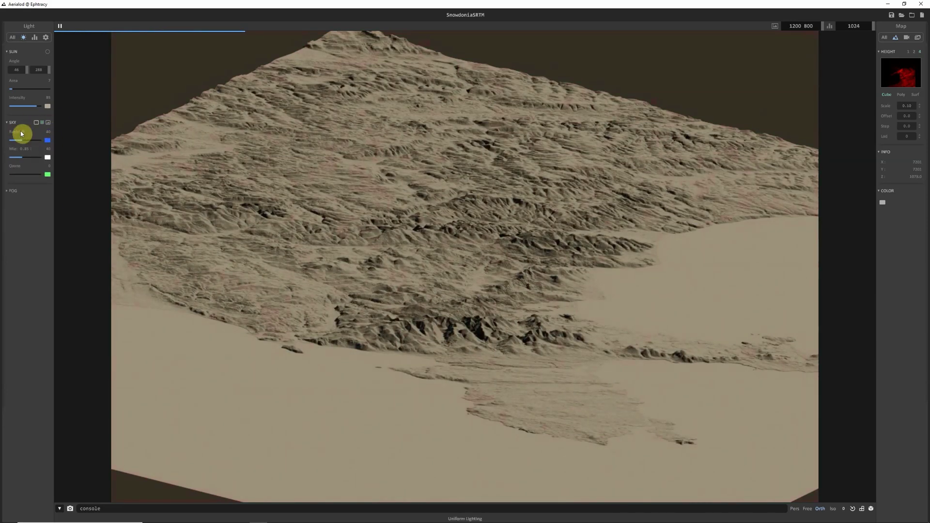
click(47, 157)
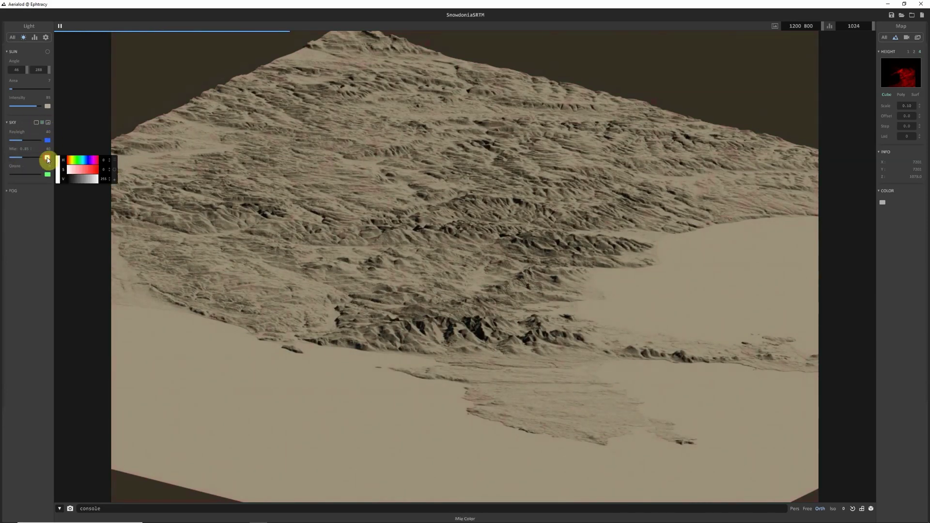
click(74, 161)
click(85, 169)
click(9, 222)
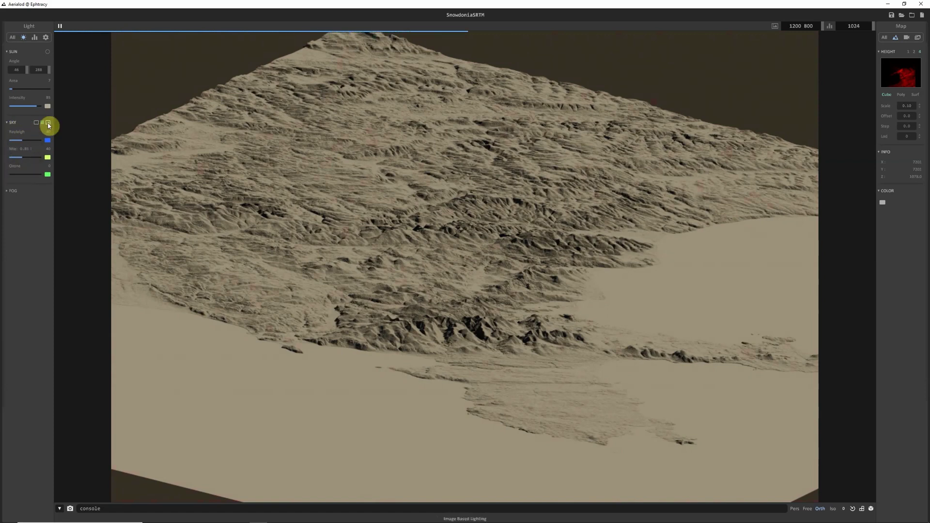
Switch the sky to image-based lighting and load HDR_Free_City_Night_Lights_Env.hdr as the environment image
click(48, 124)
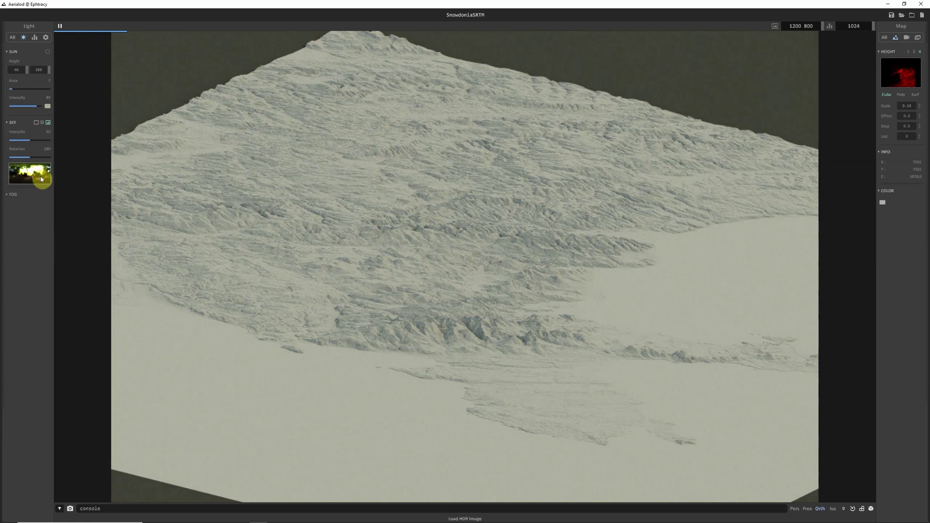
click(42, 179)
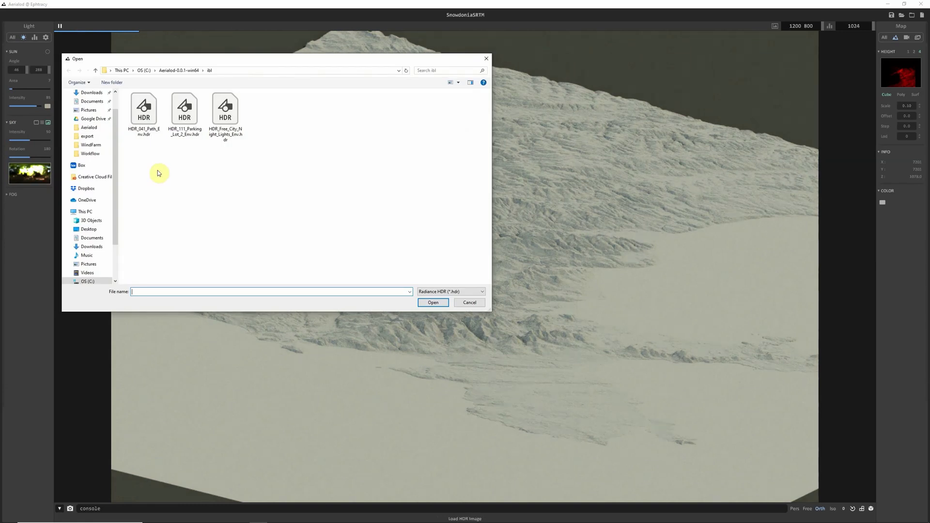
click(225, 112)
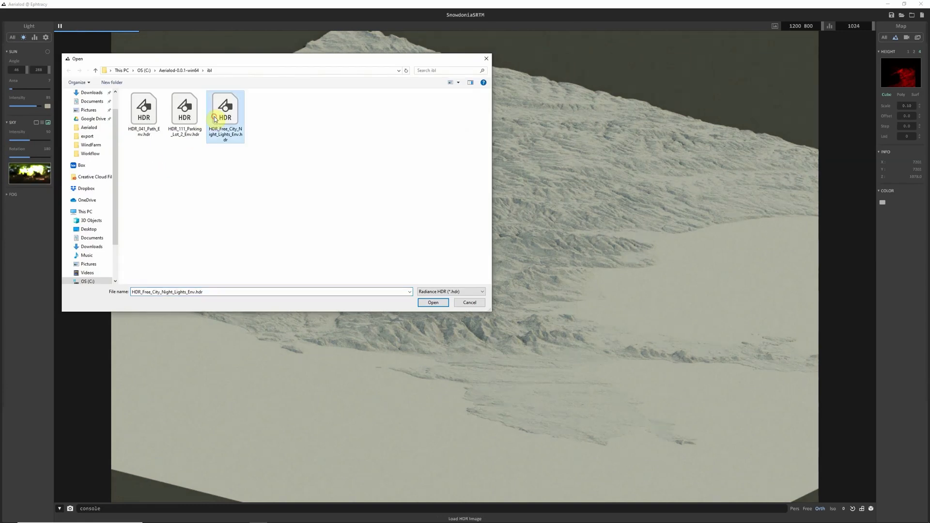
click(426, 302)
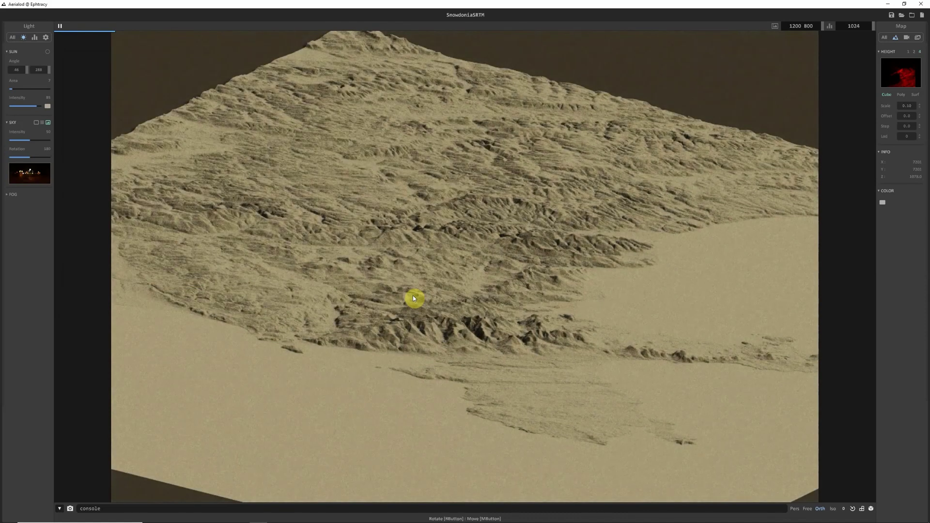
Desaturate the sun colour and replace the sky's environment image with HDR_111_Parking_Lot_2_Env.hdr
click(48, 107)
drag(70, 116, 56, 118)
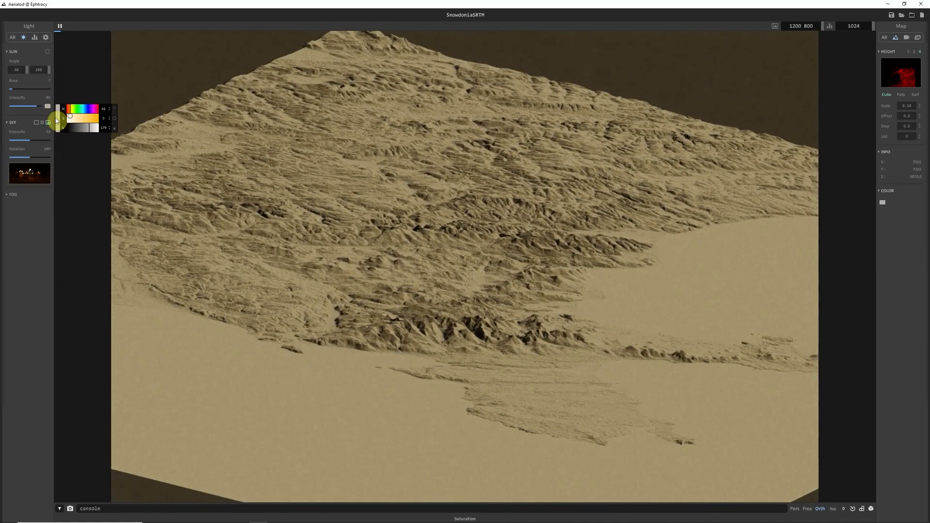
click(25, 179)
click(185, 112)
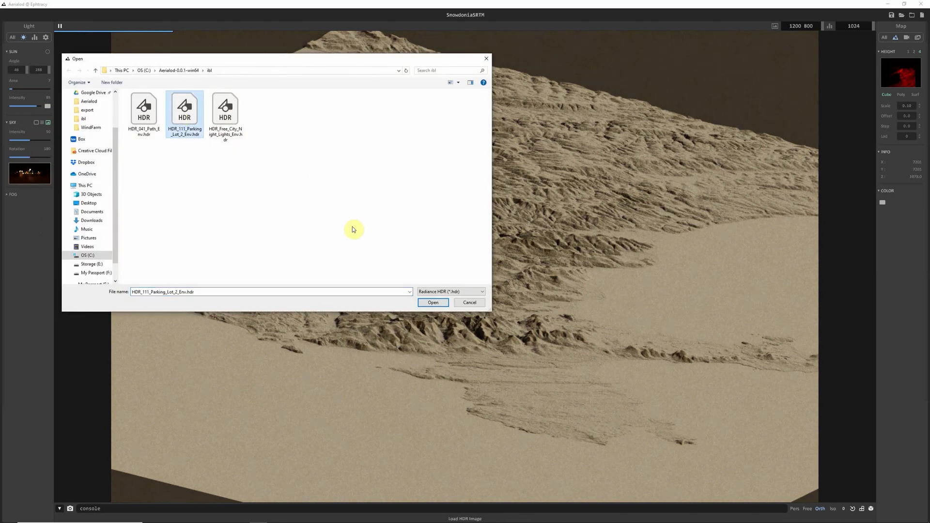
click(431, 303)
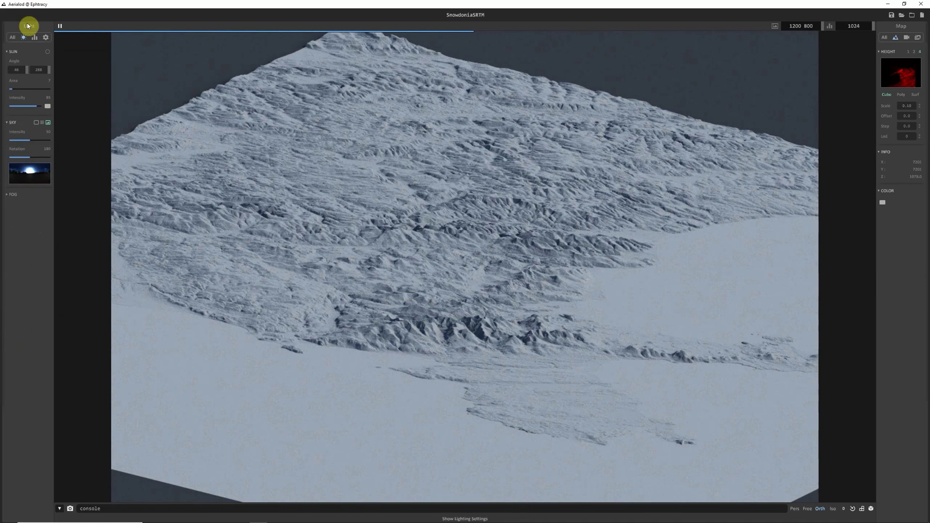
Increase the diffuse light bounces in the sampling settings and set the bounce energy to 17
click(34, 37)
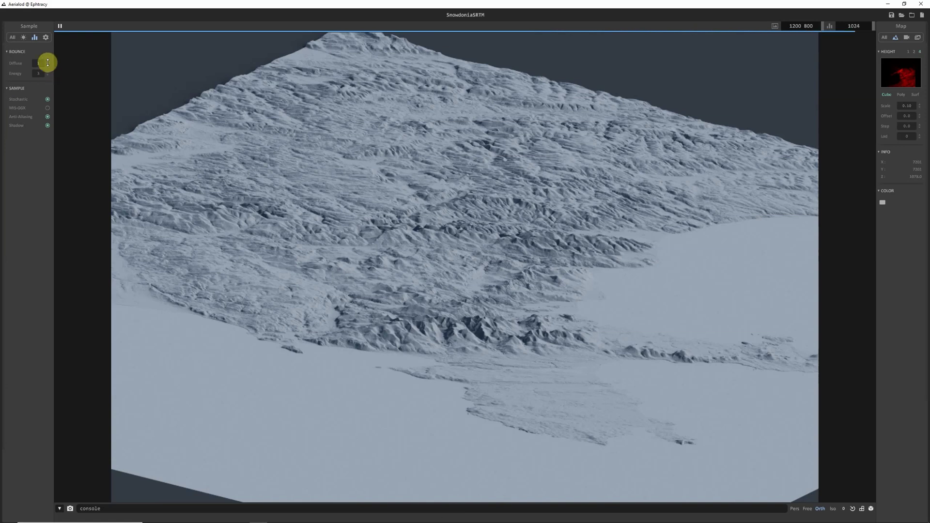
drag(46, 63, 40, 31)
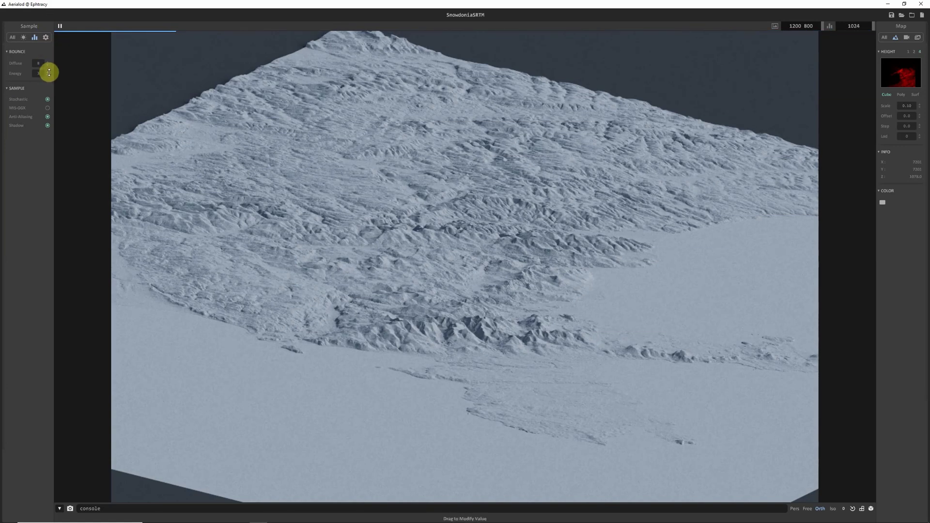
mouse_move(47, 74)
mouse_down()
mouse_move(47, 32)
mouse_move(62, 71)
mouse_up()
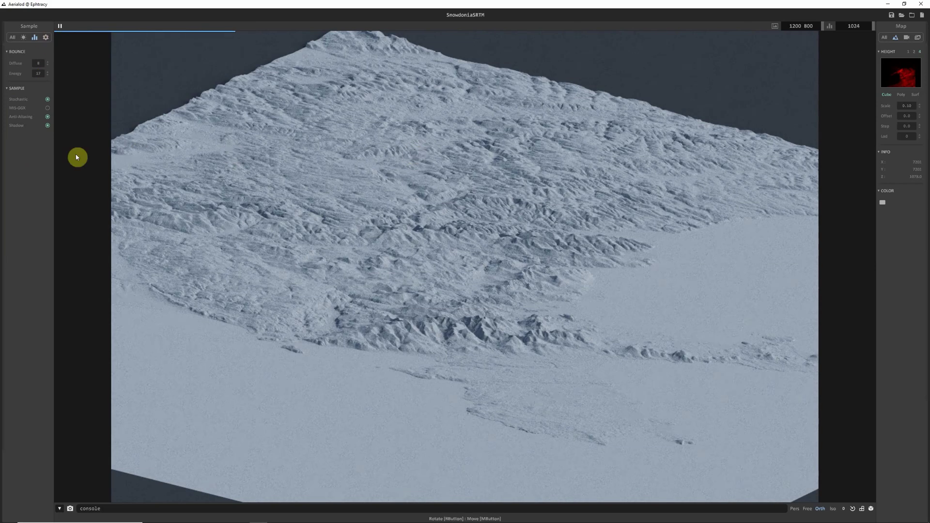
Compare the render with stochastic, anti-aliasing and shadow sampling turned off, and leave all four sampling options enabled
click(47, 99)
click(47, 118)
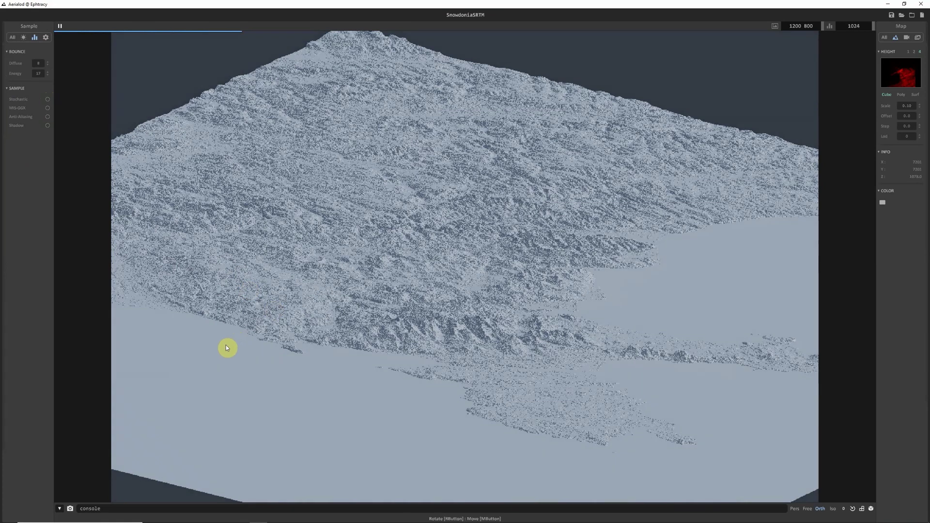
click(47, 116)
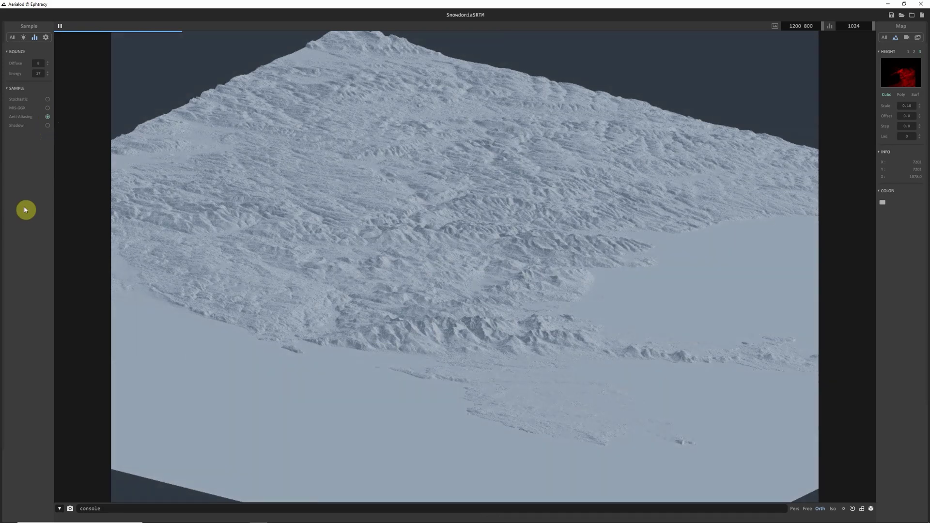
click(46, 125)
click(47, 108)
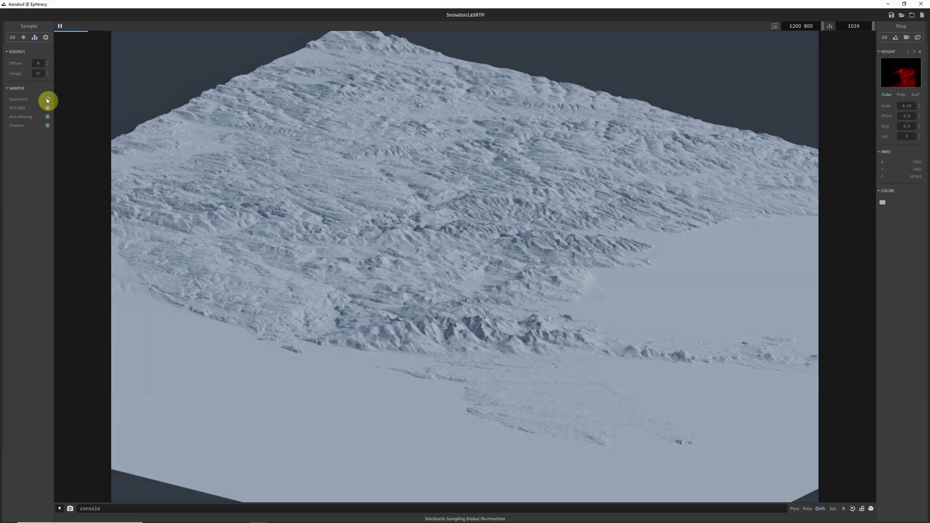
click(47, 99)
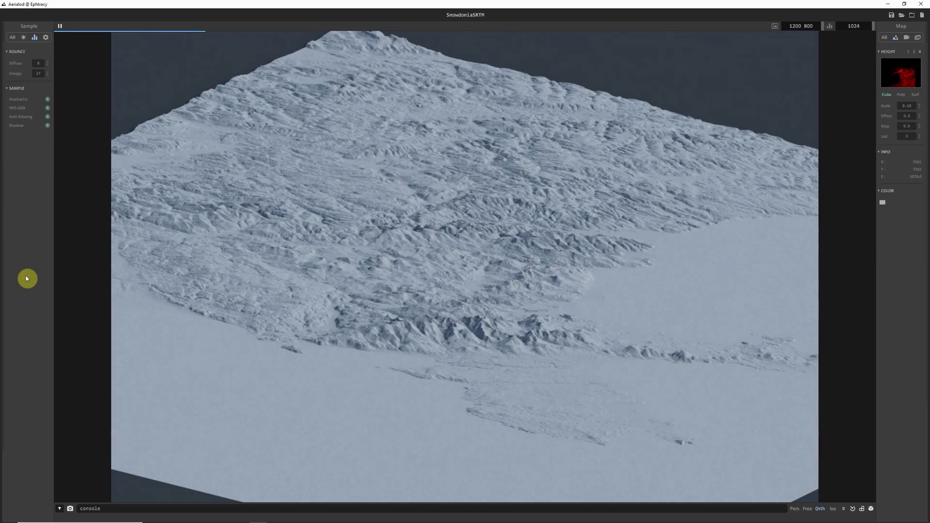
Enable the display grid and set its spacing to 31
click(45, 36)
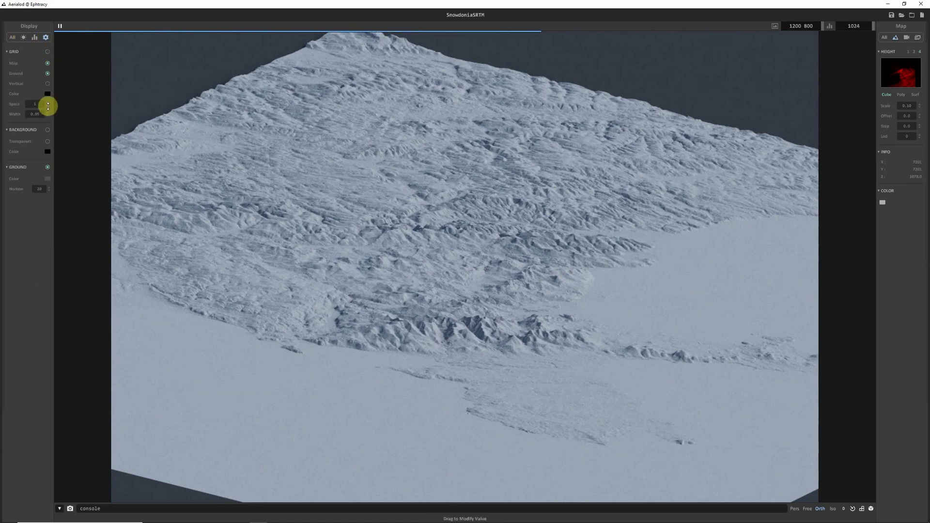
drag(48, 106, 49, 133)
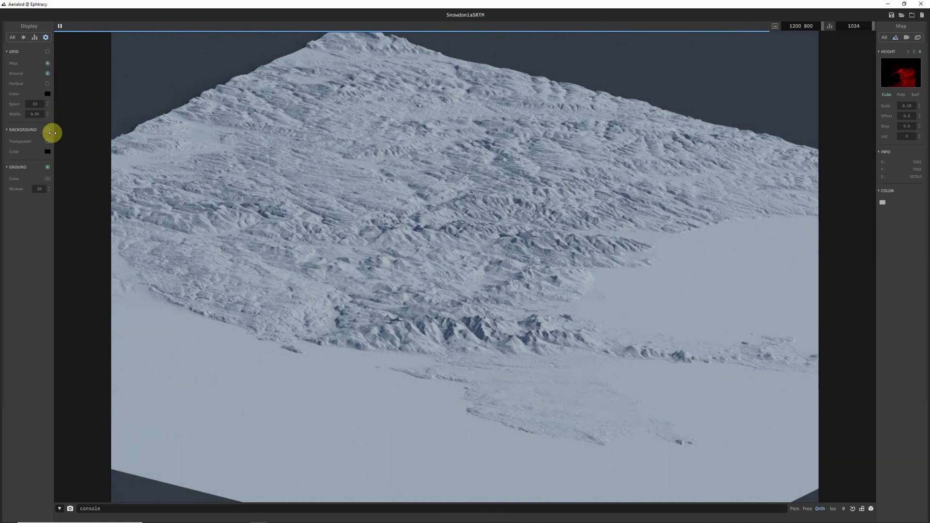
click(47, 51)
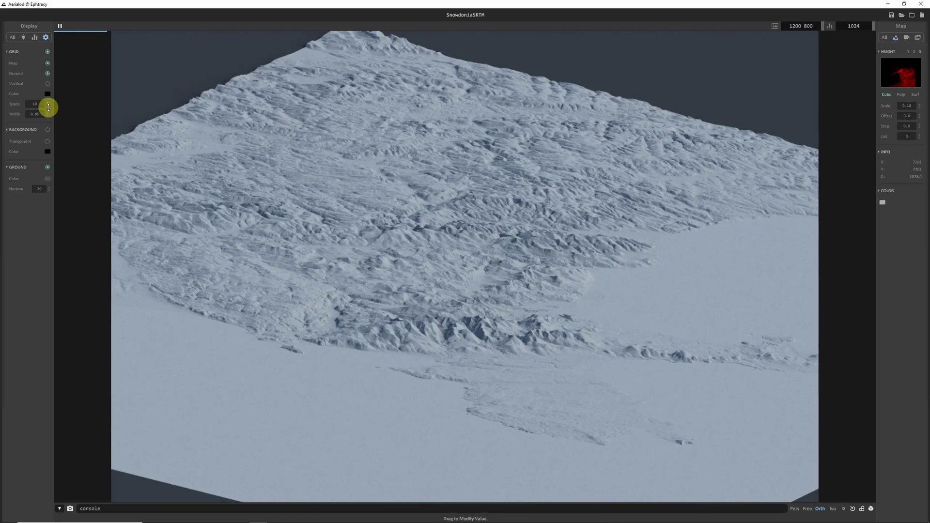
drag(47, 104, 47, 89)
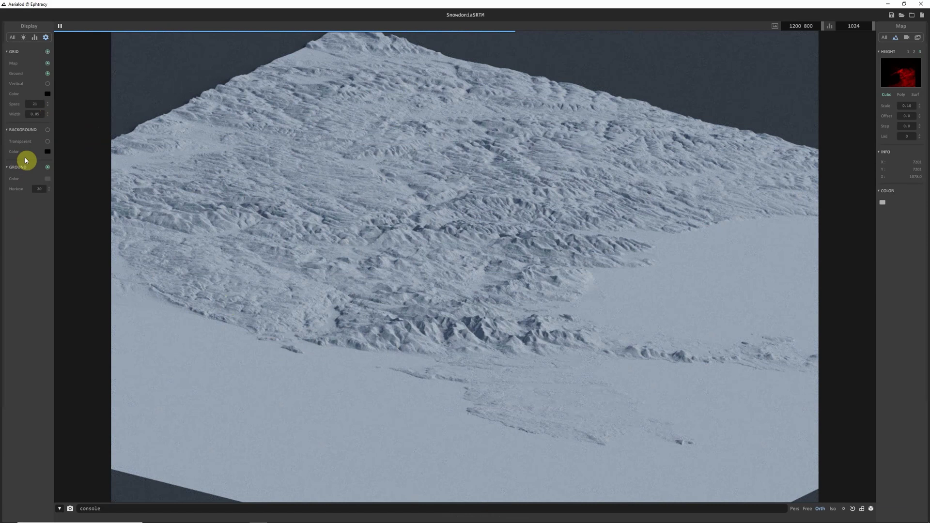
Enable the scene background and raise the saturation of its colour
click(47, 130)
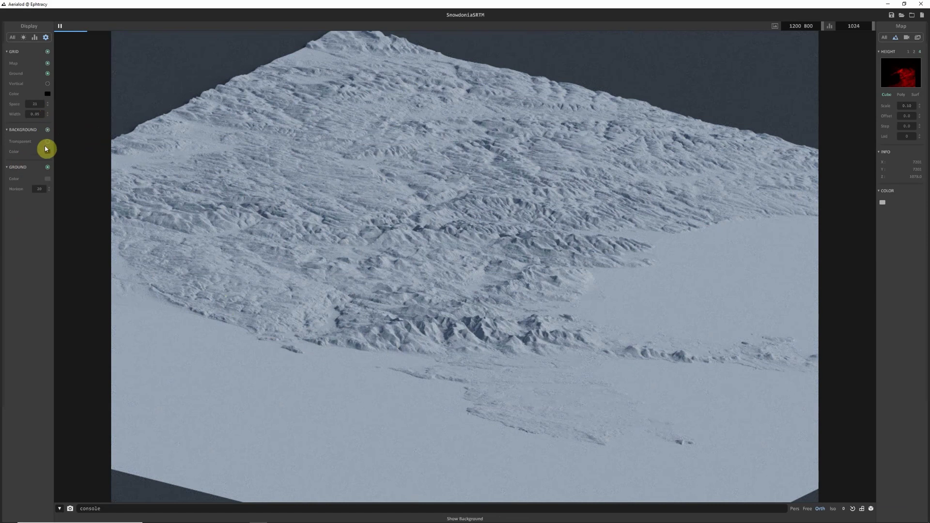
click(46, 150)
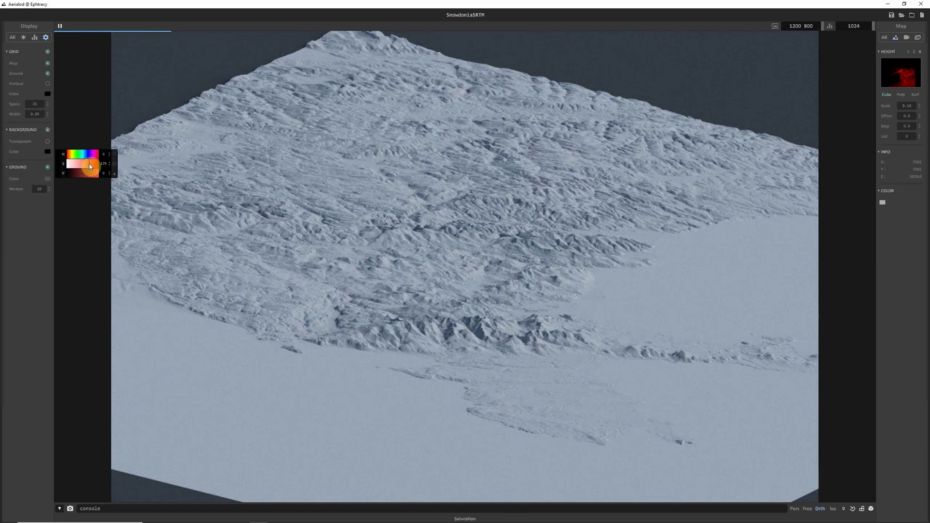
click(2, 258)
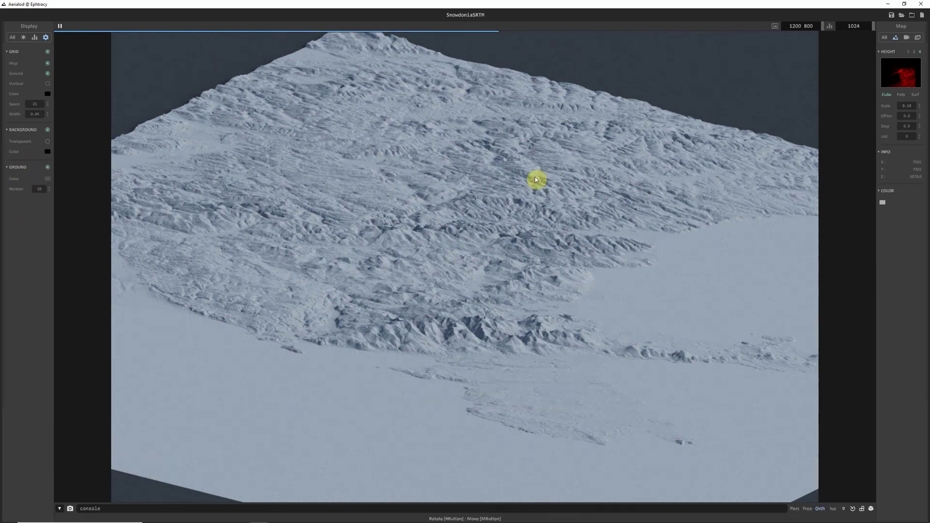
Change the ground colour to light blue by adjusting its hue, saturation and value
click(48, 178)
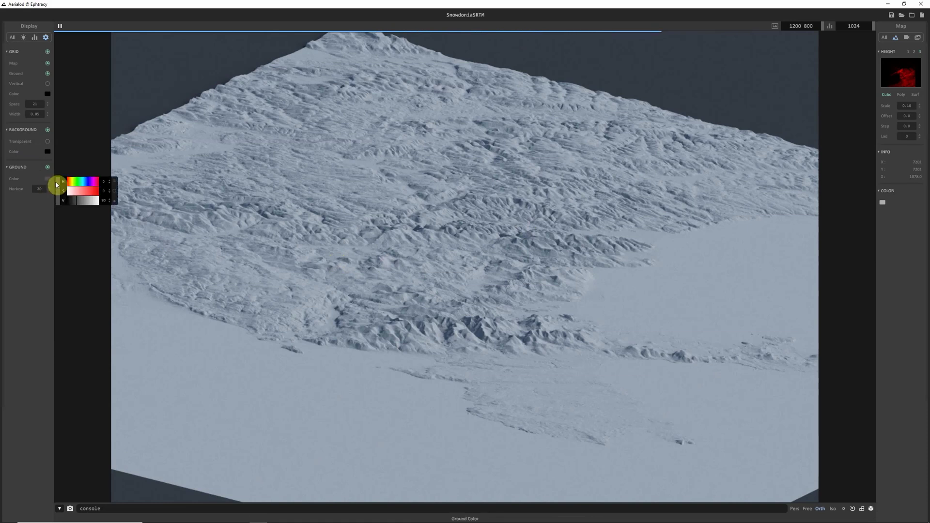
click(85, 183)
click(74, 190)
drag(85, 200, 91, 199)
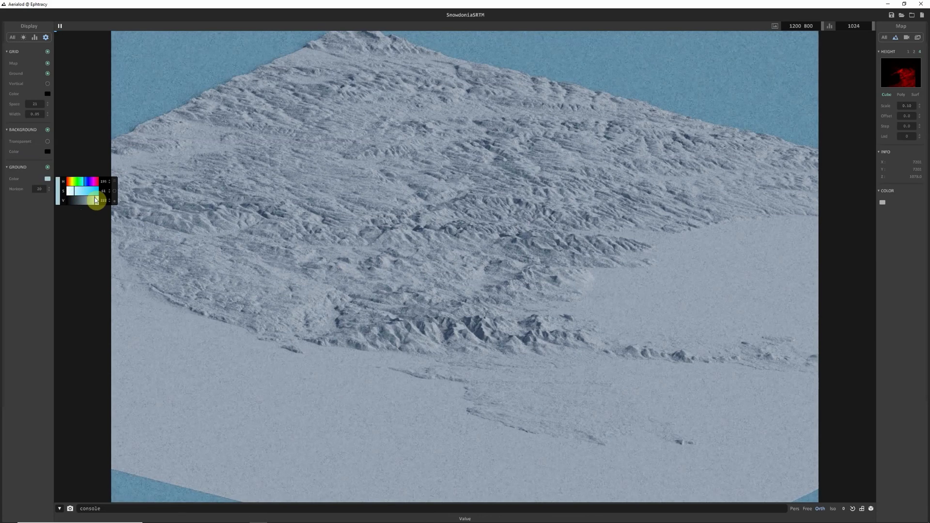
click(16, 261)
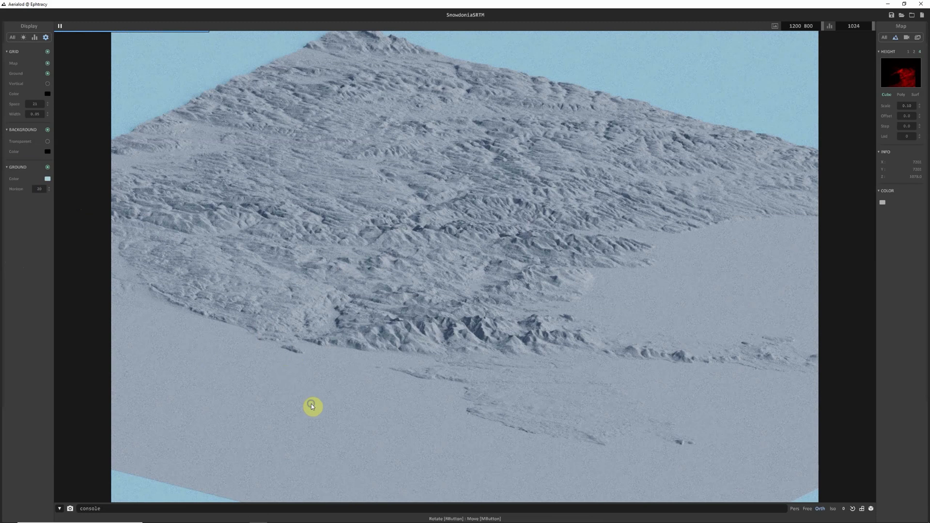
Try a raised height offset and settle on -18.0 so the flat sea area sinks below the blue ground plane
right_drag(311, 403, 300, 392)
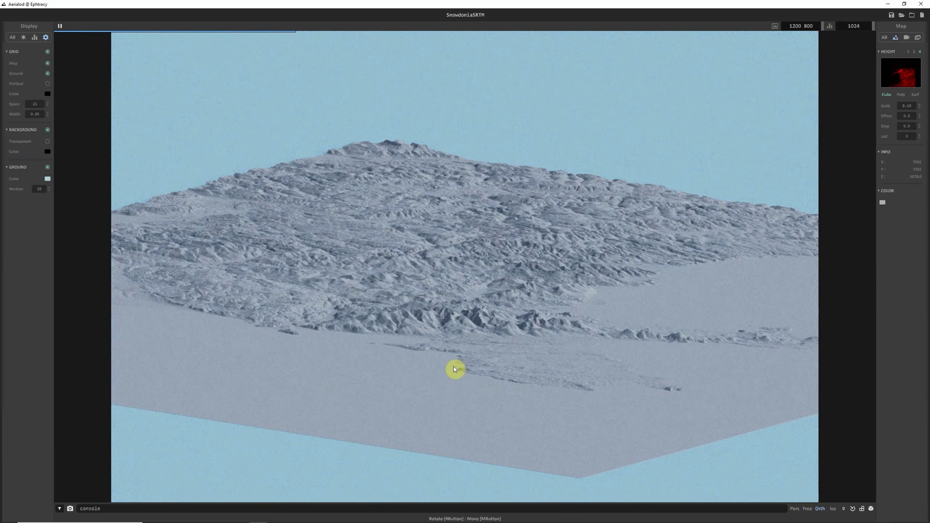
scroll(453, 371, up, 5)
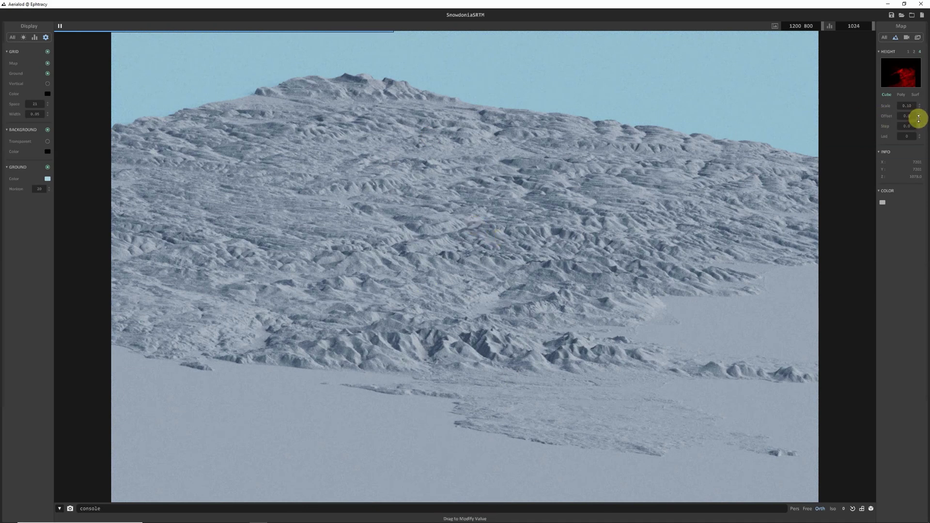
drag(919, 117, 911, 68)
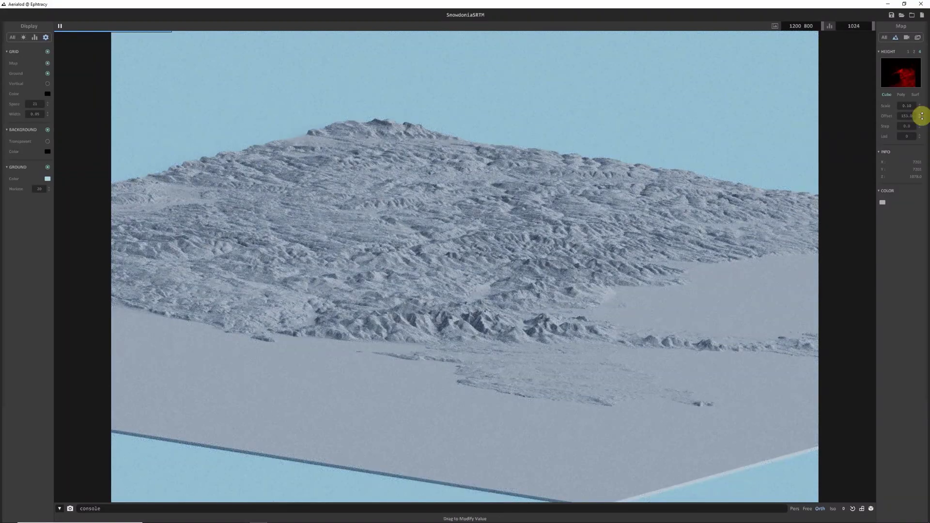
drag(920, 116, 906, 179)
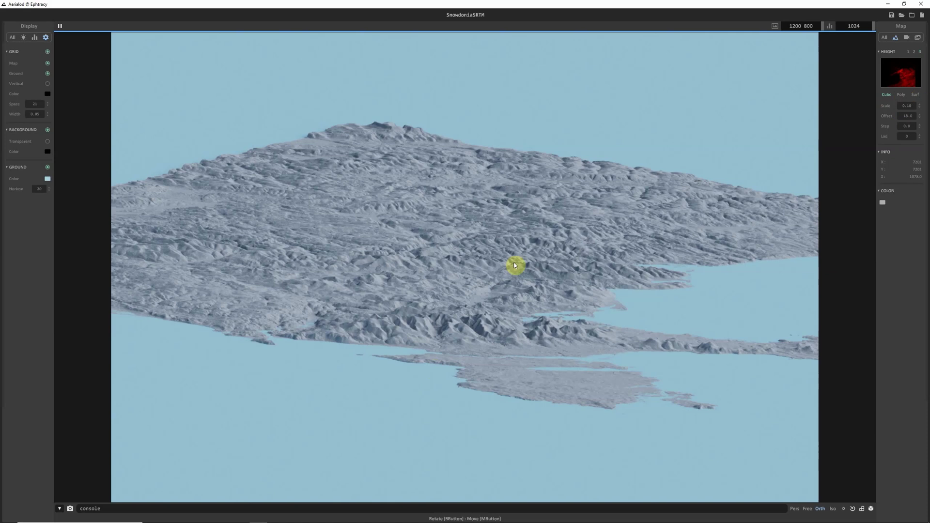
Try a larger height step and a coarser level of detail on a close-up of the mountains, and reset both to 0
scroll(380, 388, up, 10)
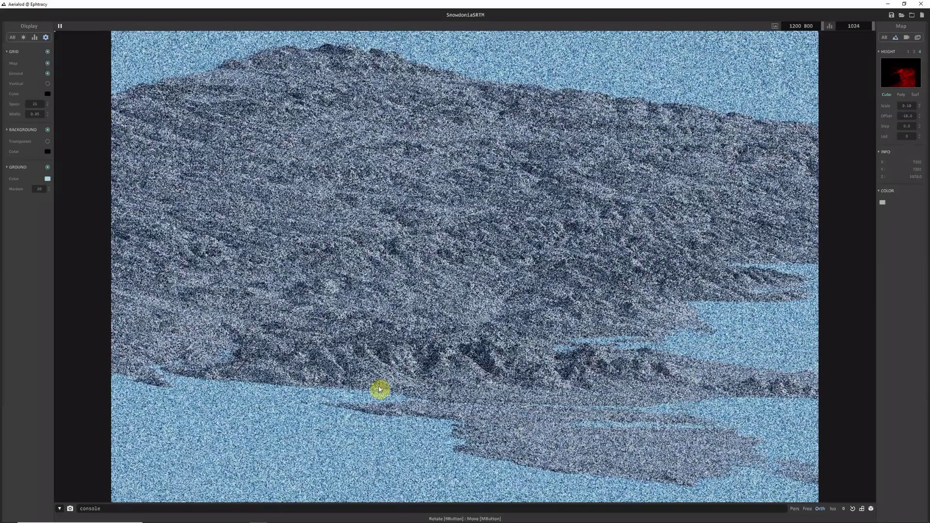
scroll(433, 310, up, 5)
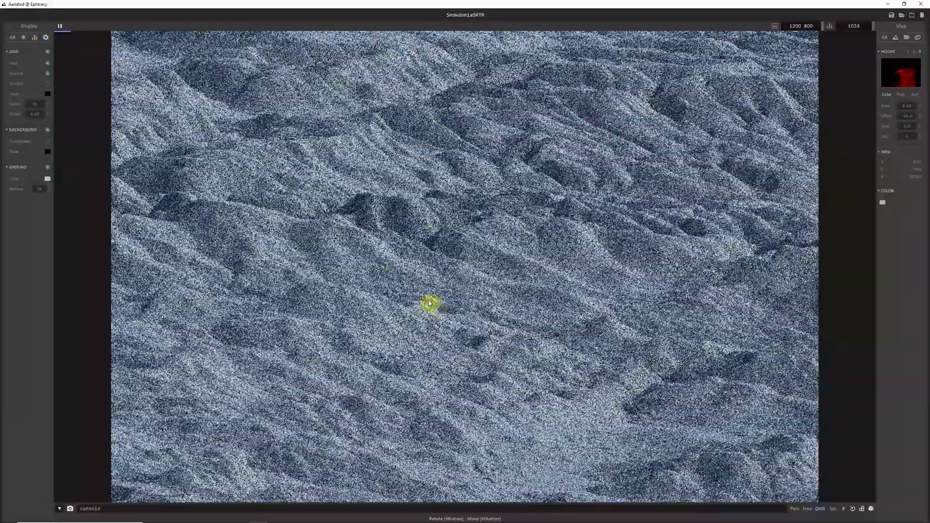
scroll(406, 259, up, 3)
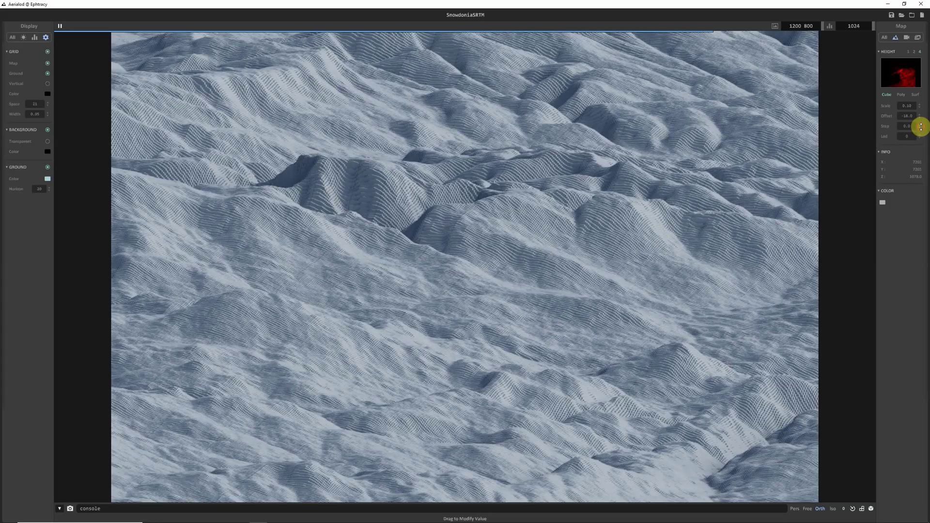
drag(922, 126, 923, 30)
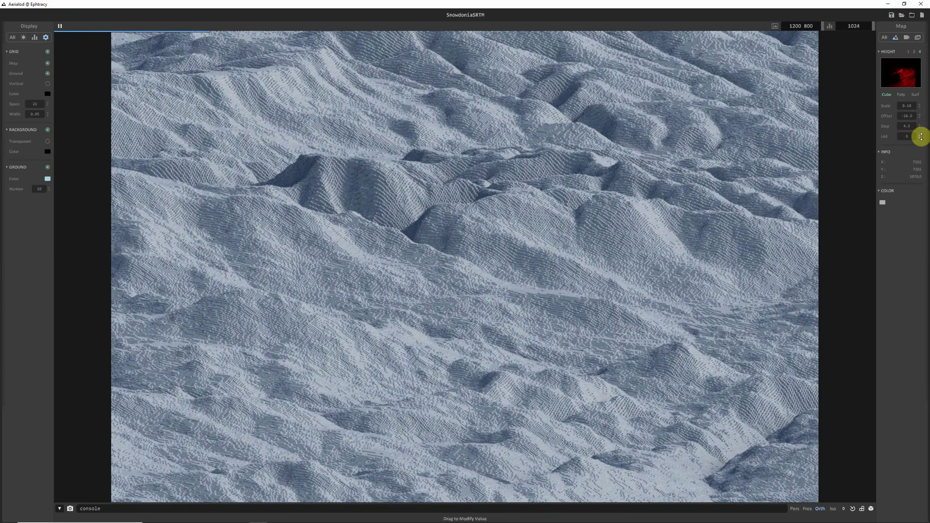
drag(921, 136, 921, 131)
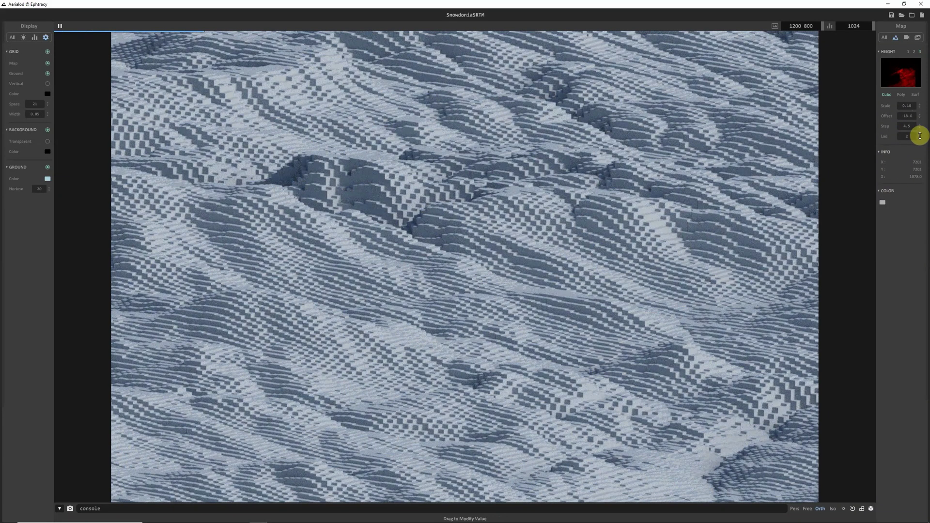
drag(917, 136, 918, 158)
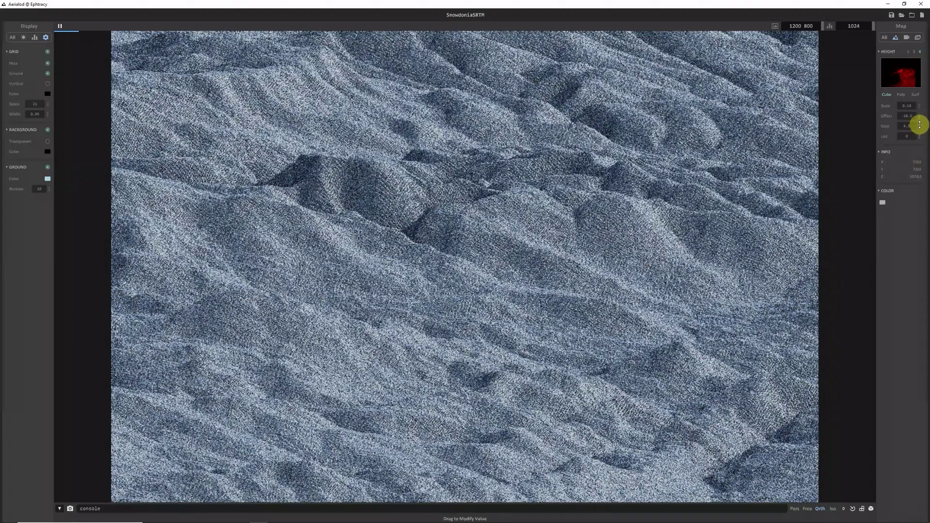
drag(920, 124, 919, 150)
drag(927, 191, 915, 305)
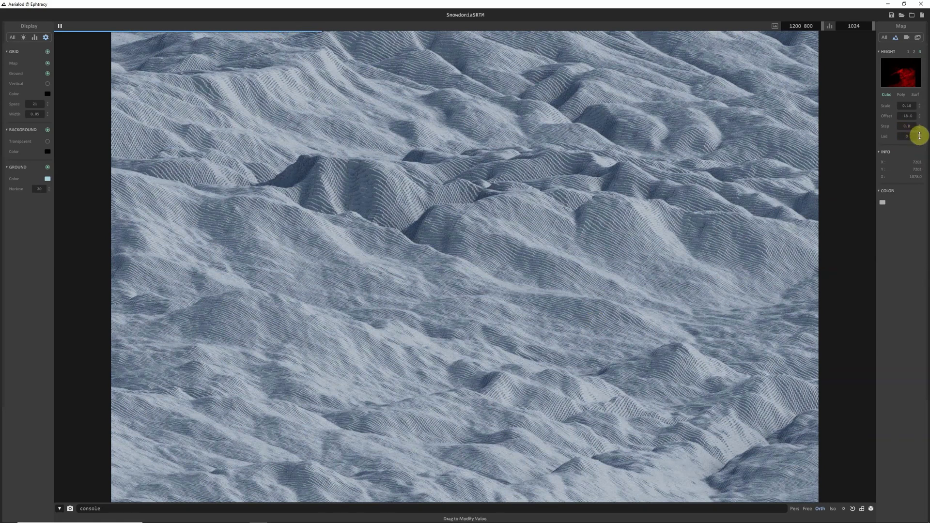
Try a level of detail of 1 on the mountain close-up and return it to 0
drag(919, 136, 920, 132)
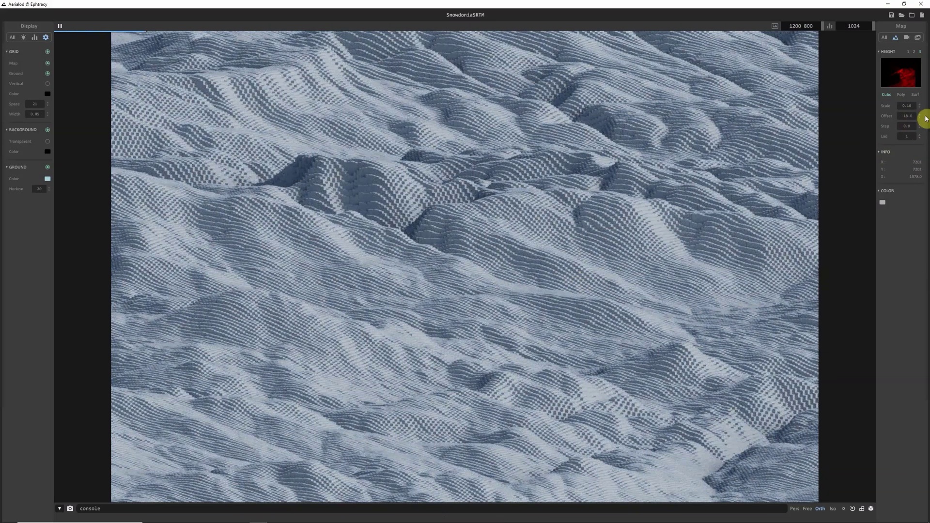
drag(920, 135, 911, 174)
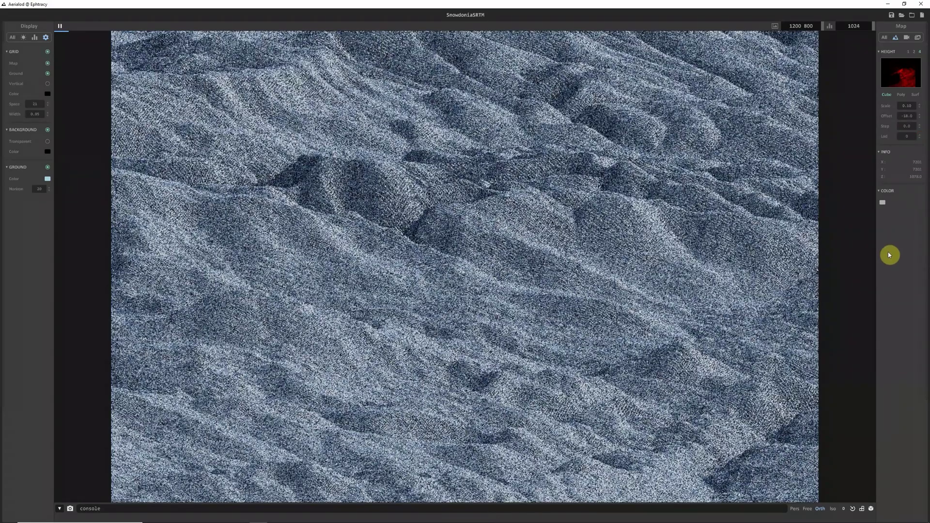
Change the terrain's base colour to salmon pink, trying blue first and adjusting its hue, saturation and value
click(882, 203)
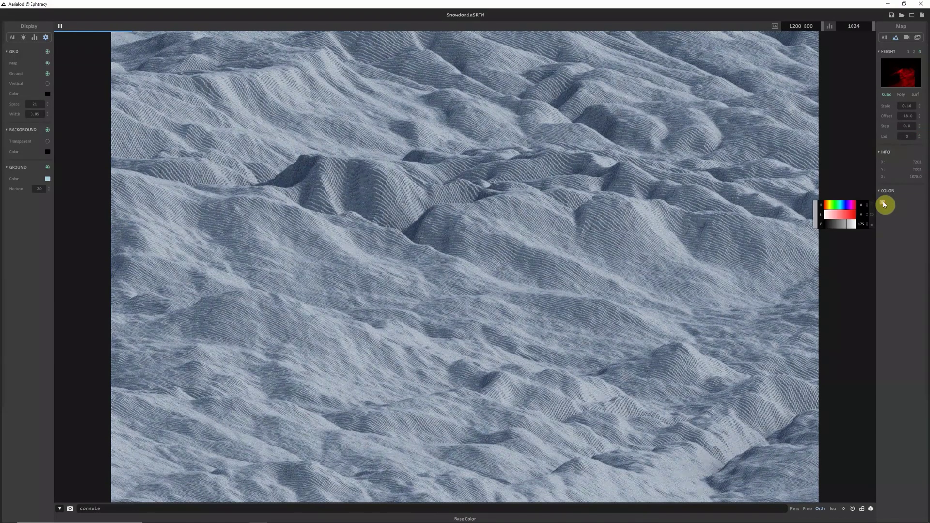
click(843, 206)
click(837, 215)
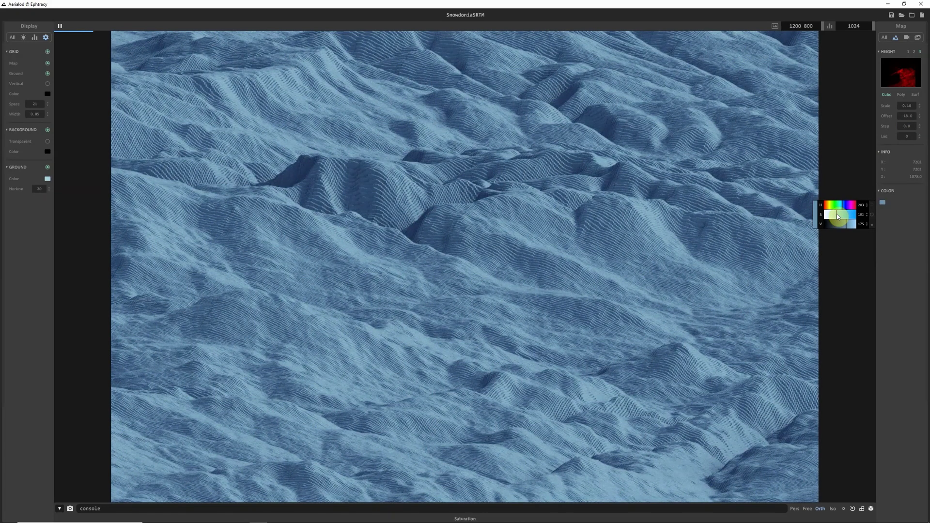
click(827, 205)
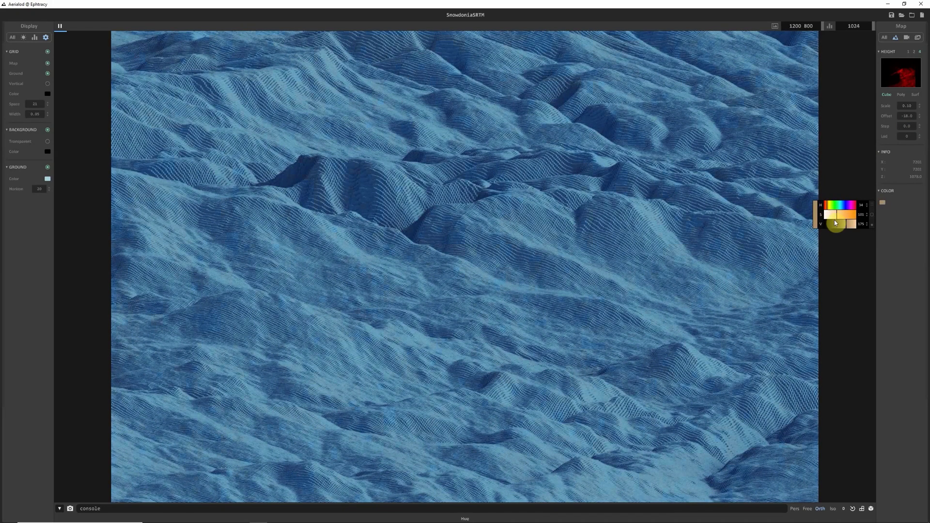
click(824, 205)
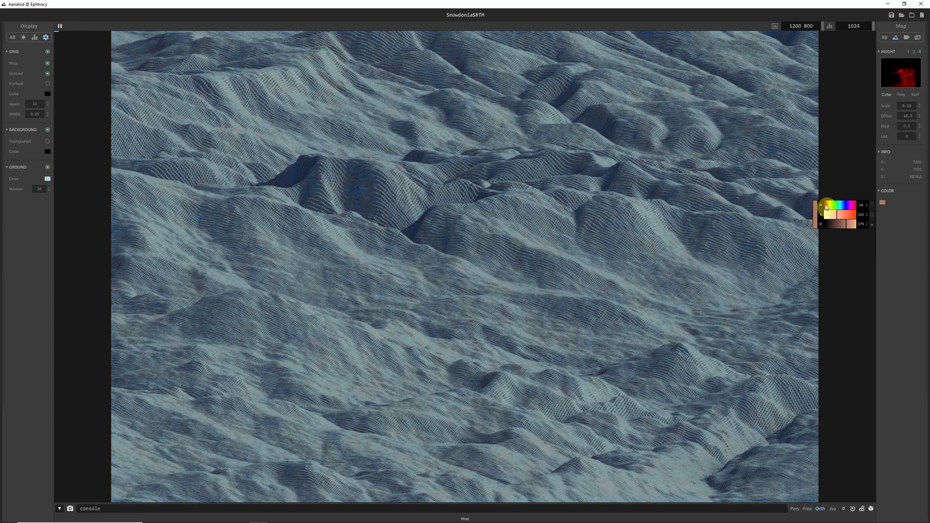
click(852, 225)
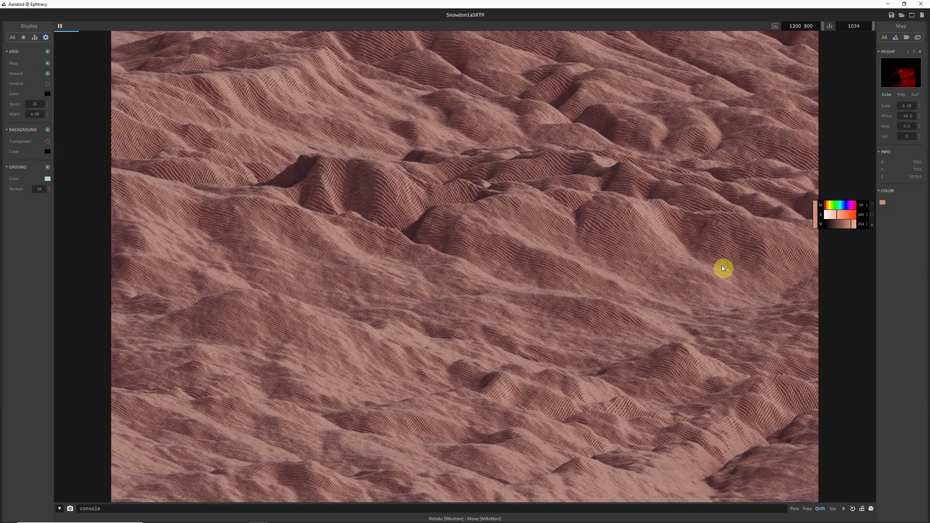
click(912, 273)
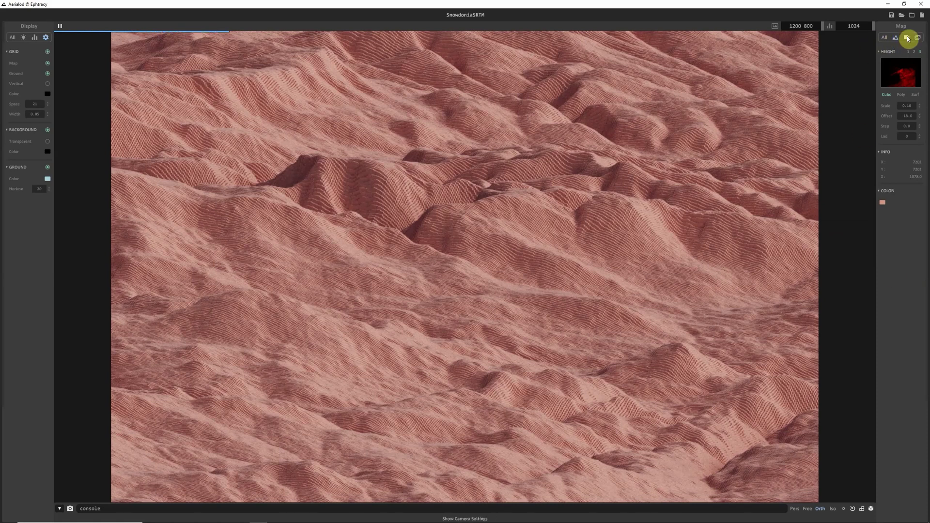
Show the camera settings, reframe the terrain with the horizon and shoreline in view, and focus on the foreground mountains
click(907, 37)
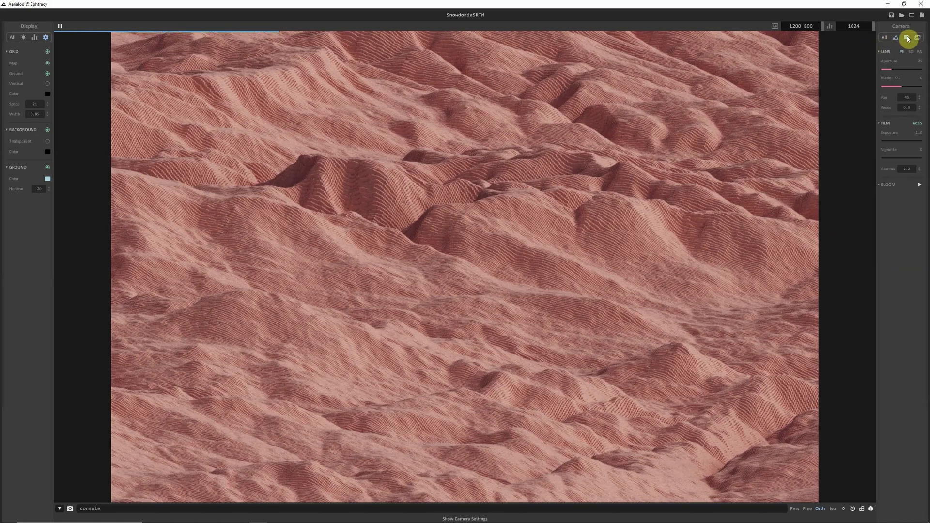
click(906, 38)
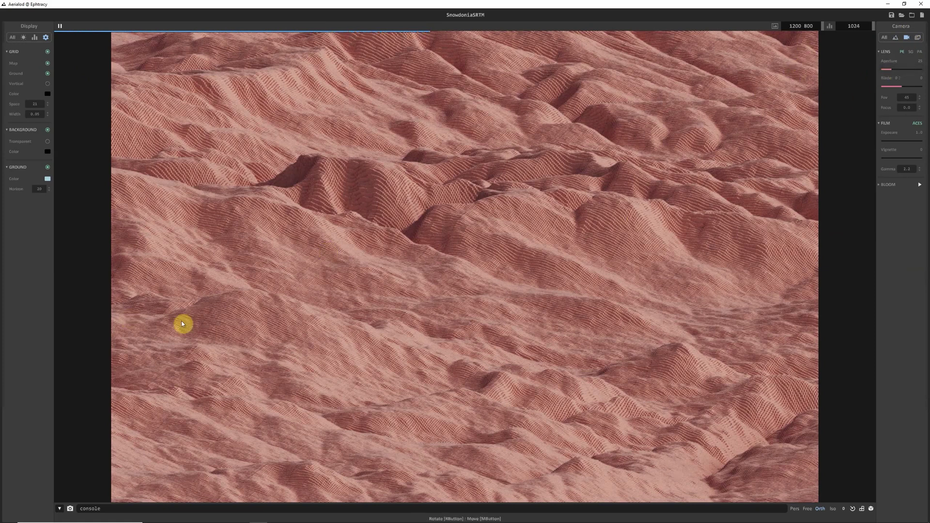
scroll(396, 251, down, 6)
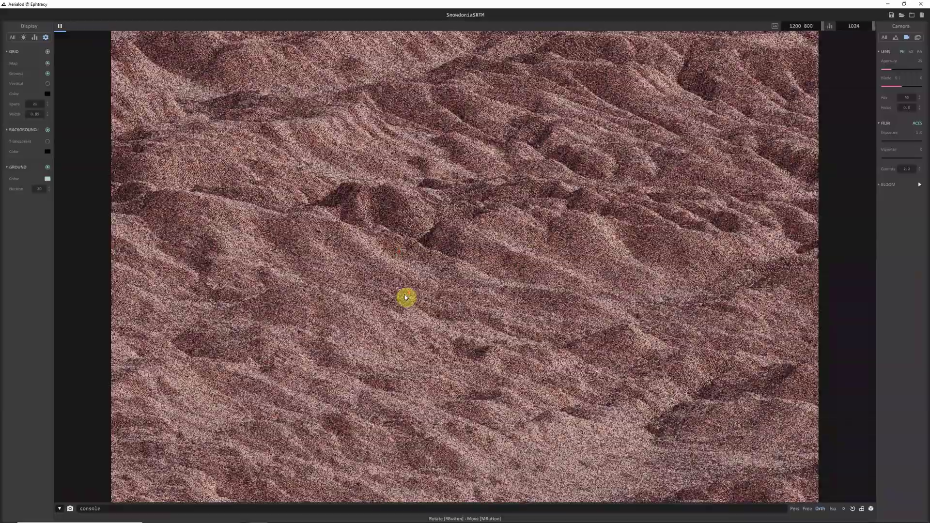
scroll(432, 375, up, 5)
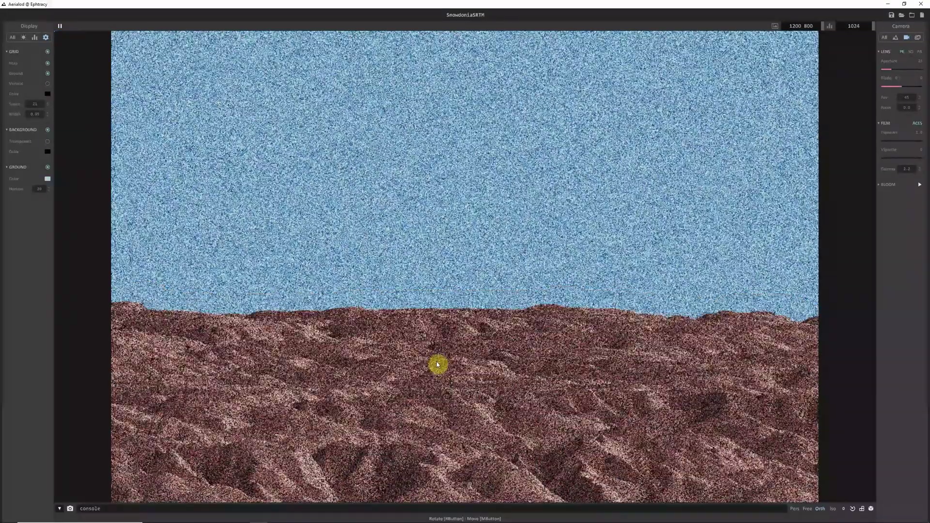
scroll(439, 366, up, 3)
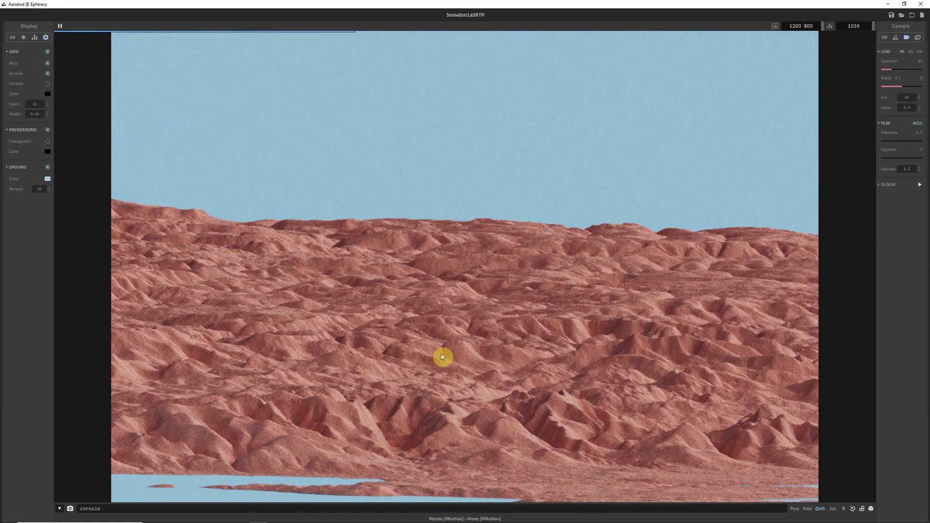
click(429, 409)
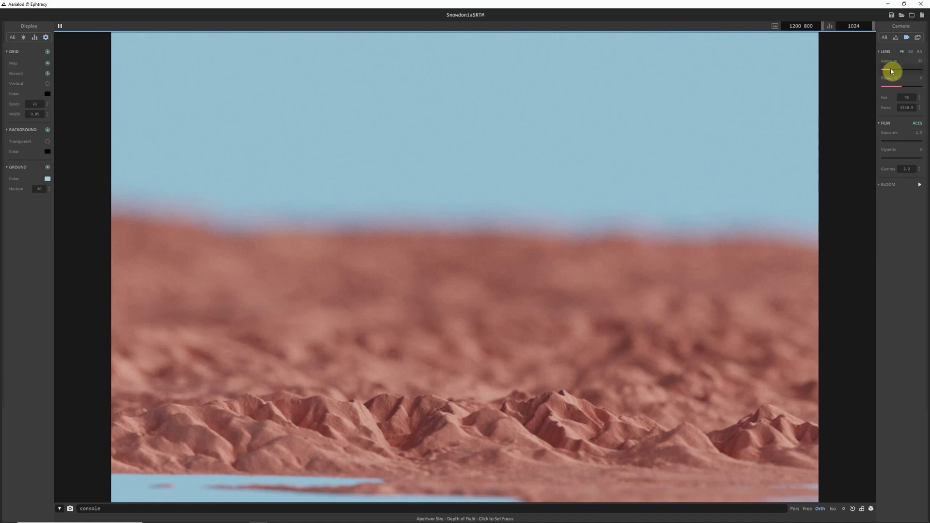
Reduce the lens aperture to weaken the depth-of-field blur and set the blade rotation angle to 45
drag(892, 71, 884, 72)
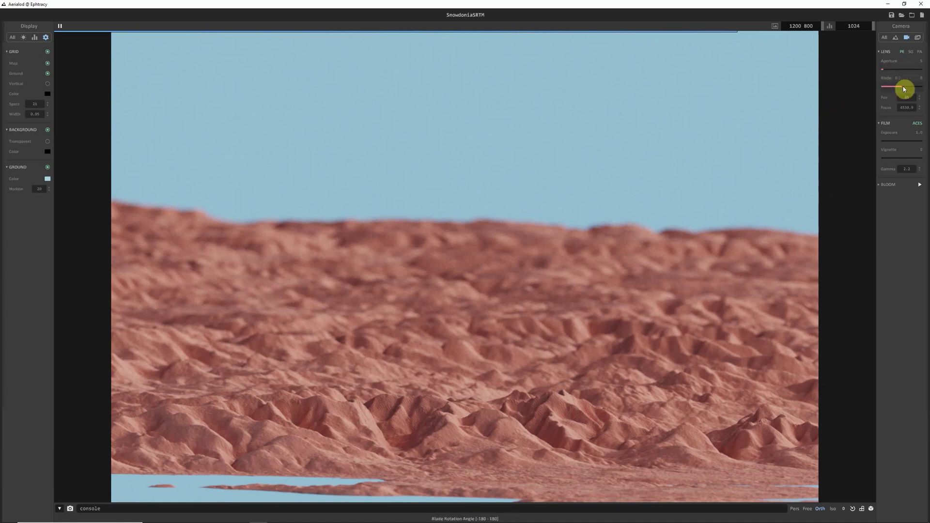
mouse_move(904, 90)
mouse_down()
mouse_move(927, 87)
mouse_move(871, 89)
mouse_move(918, 82)
mouse_move(901, 92)
mouse_up()
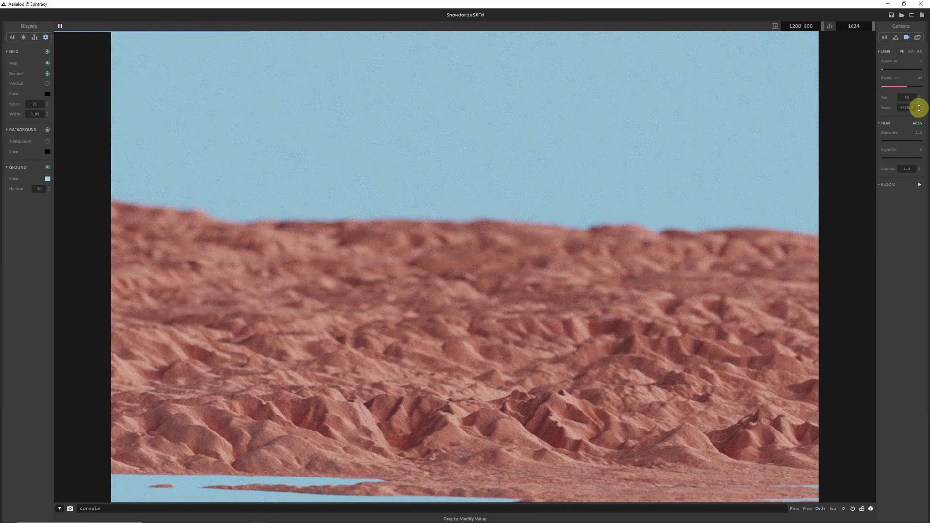
Try different focus distances for the camera, including a minimal 1 and a far 9999
drag(920, 107, 914, 428)
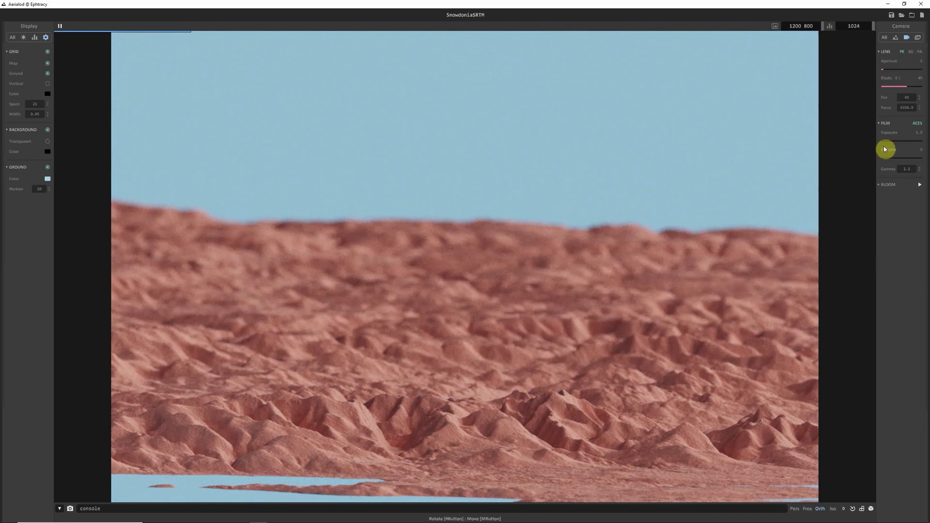
drag(919, 108, 919, 38)
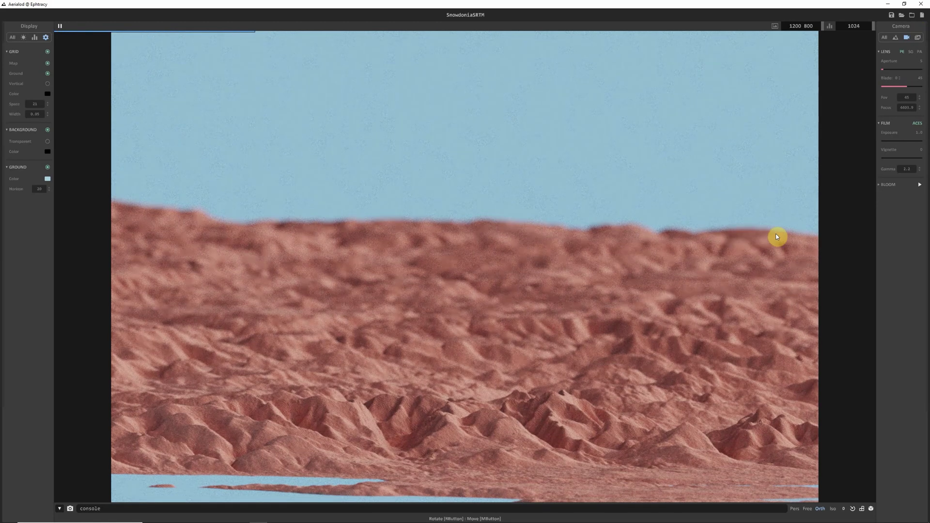
click(913, 107)
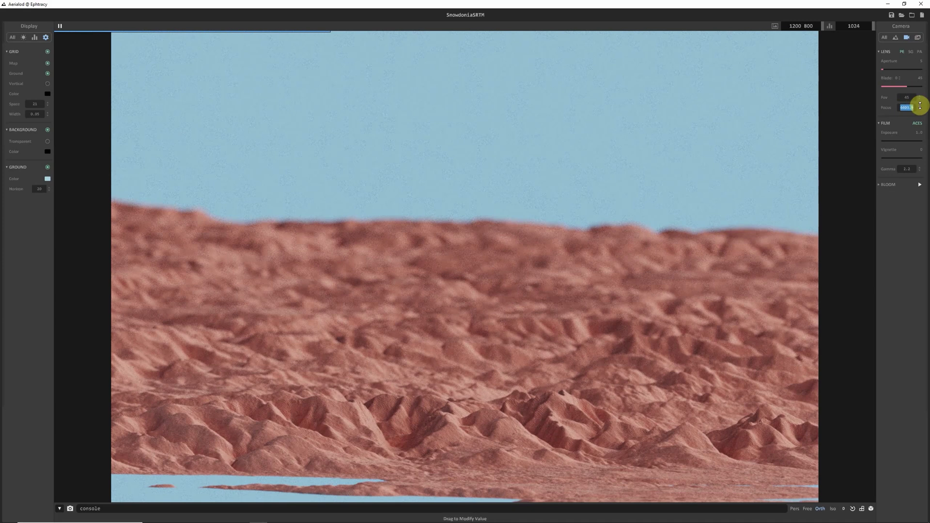
text(1)
key(Return)
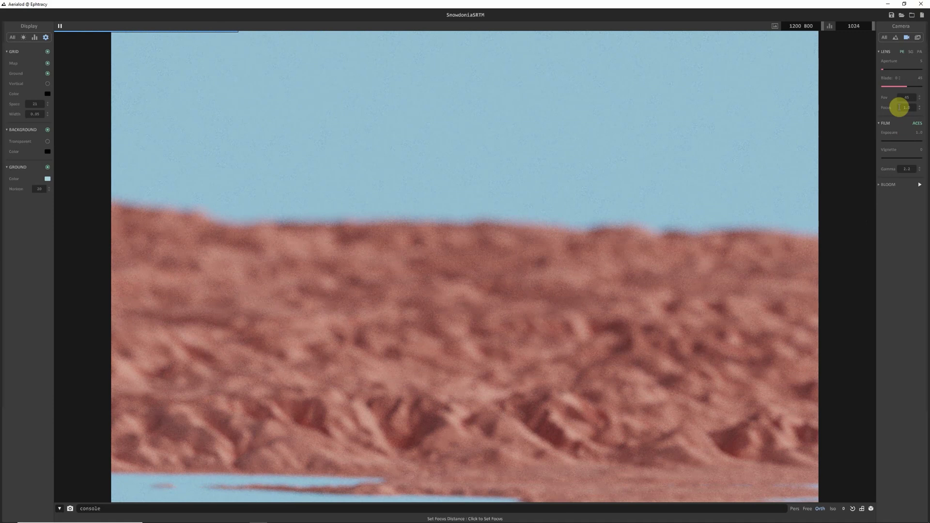
drag(926, 102, 929, 103)
text(10)
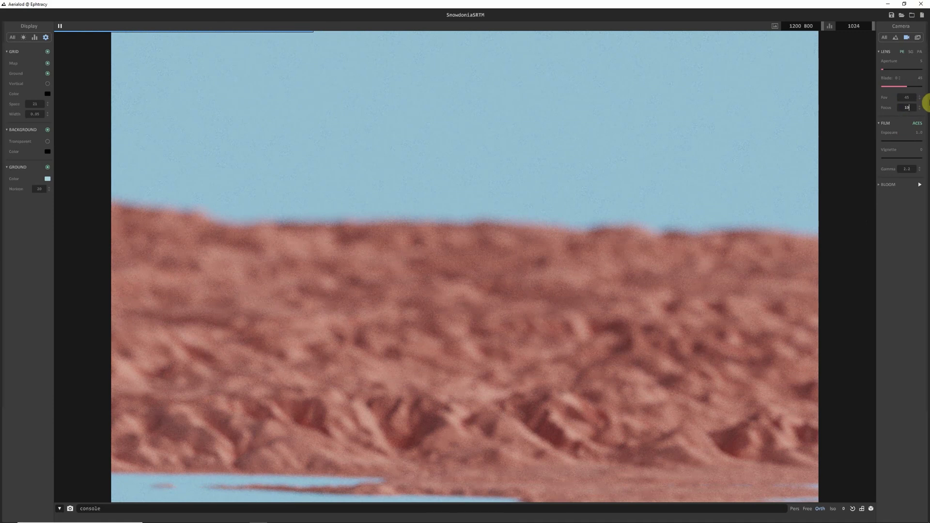
key(Return)
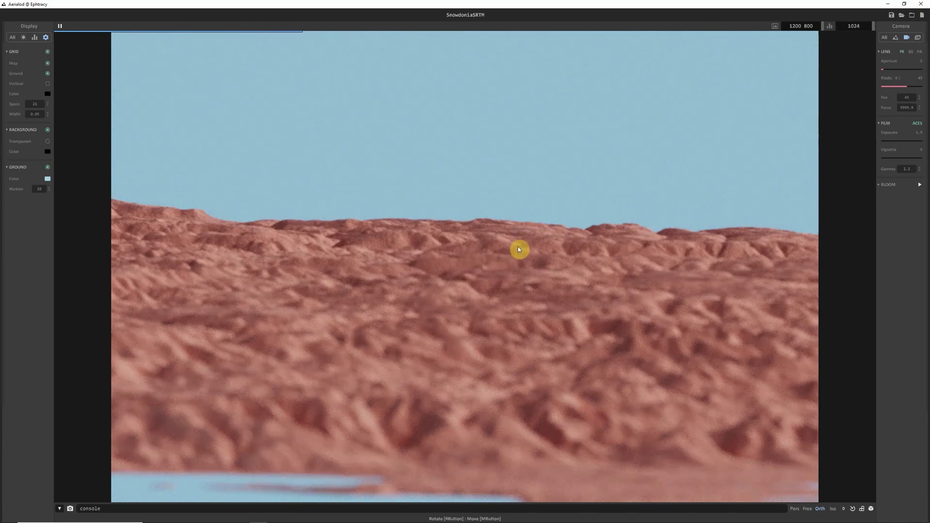
Focus the camera on the middle hills, and settle on the foreground mountains as the focus point
click(514, 347)
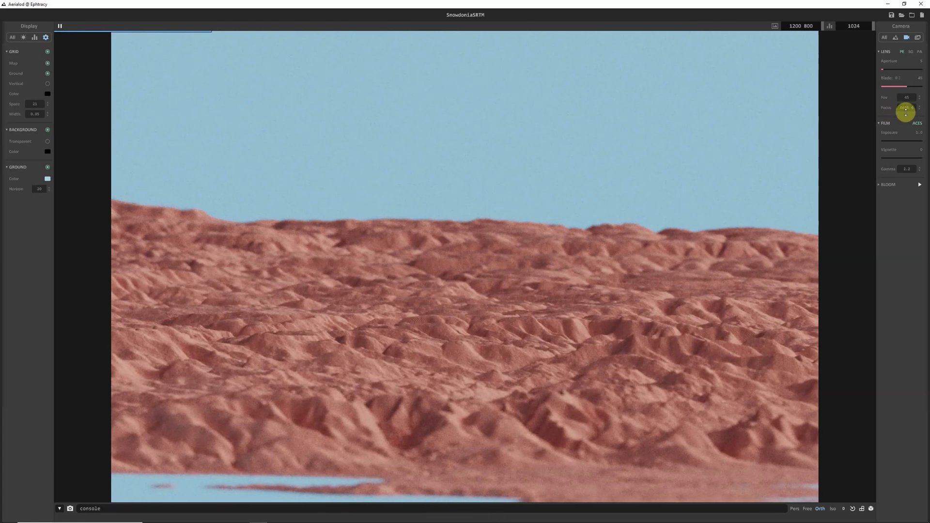
click(448, 422)
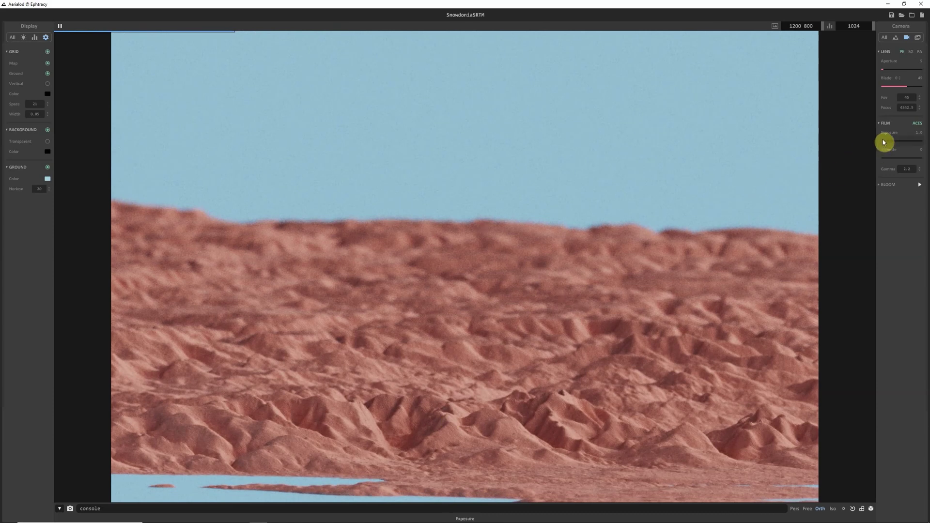
Raise the film exposure to brighten the scene, and test the vignette before returning it to 0
mouse_move(885, 141)
mouse_down()
mouse_move(902, 143)
mouse_move(885, 146)
mouse_up()
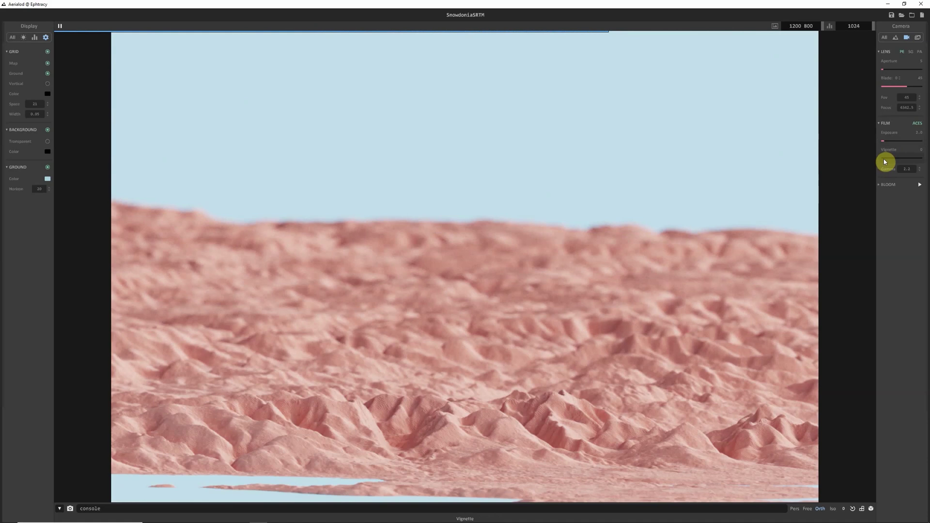
mouse_move(884, 159)
mouse_down()
mouse_move(896, 156)
mouse_move(881, 163)
mouse_up()
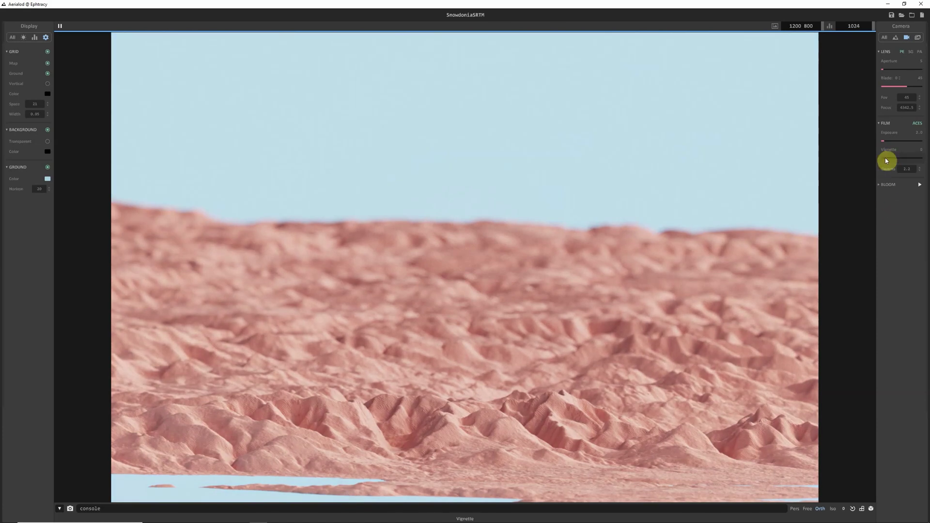
Try stronger and paler contrast by varying the film gamma, and settle on an intermediate value
drag(914, 169, 911, 25)
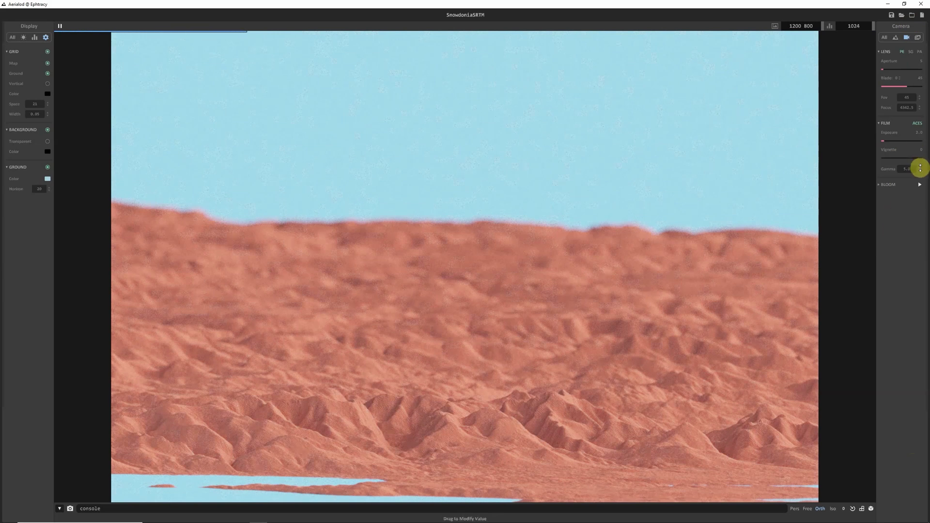
drag(921, 168, 925, 247)
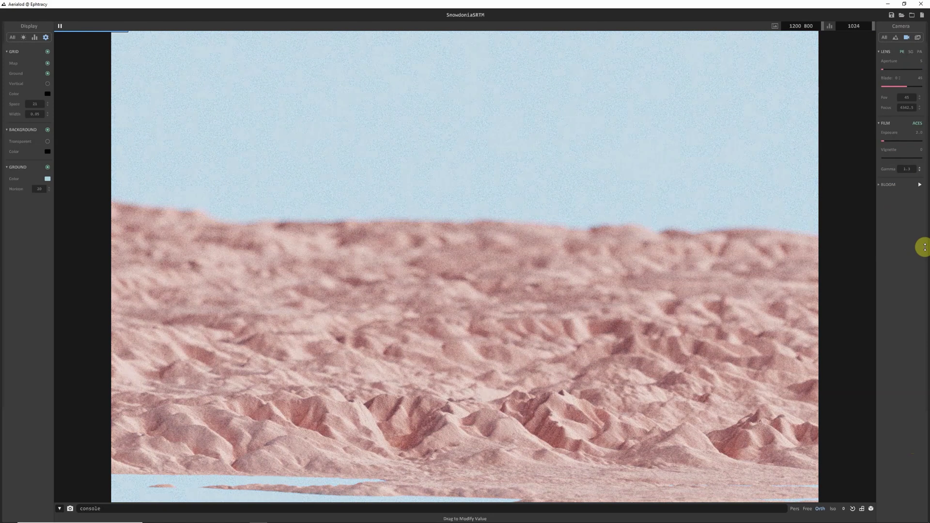
drag(924, 247, 924, 227)
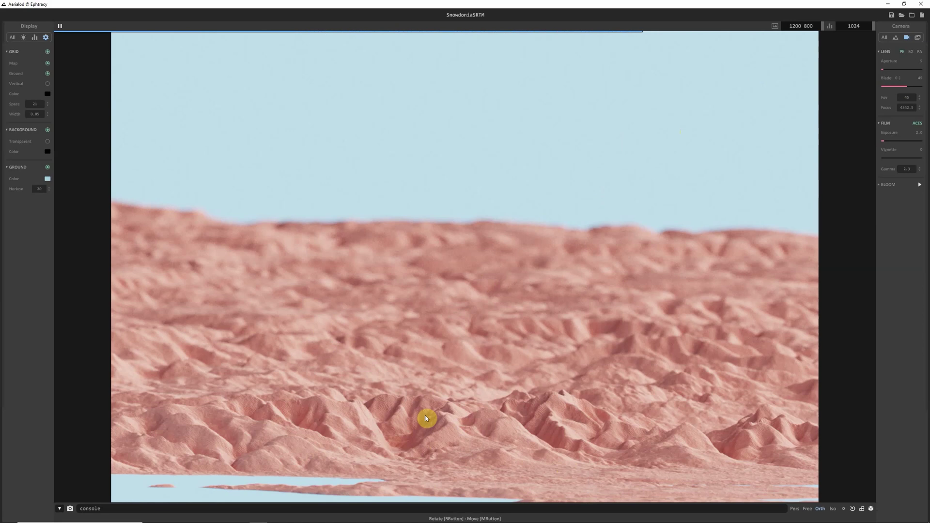
Start a final photo render saved as a PNG in the export folder under the suggested name, and stop the rendering
click(918, 39)
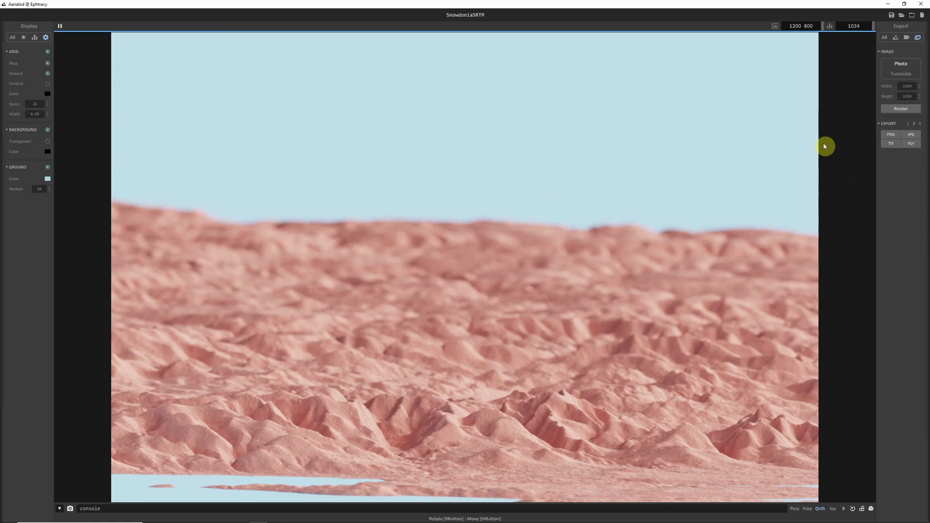
click(896, 143)
click(905, 109)
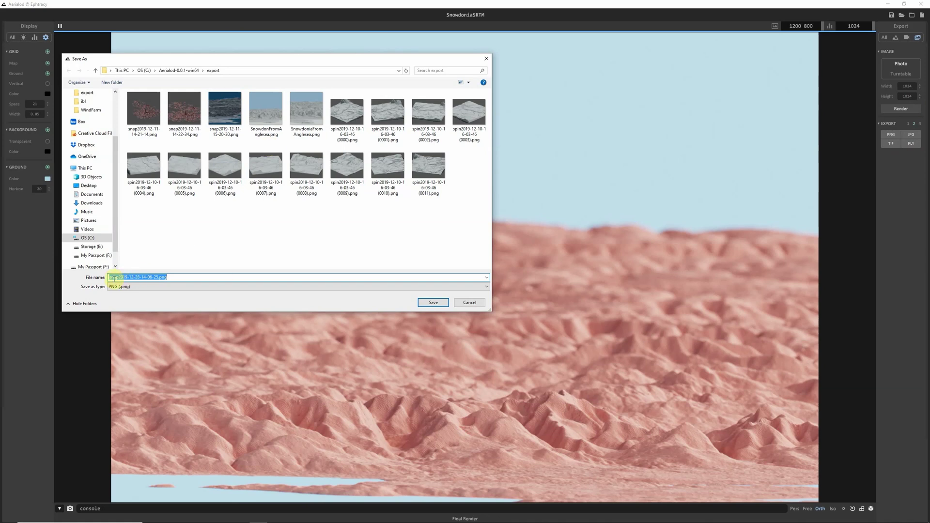
click(433, 303)
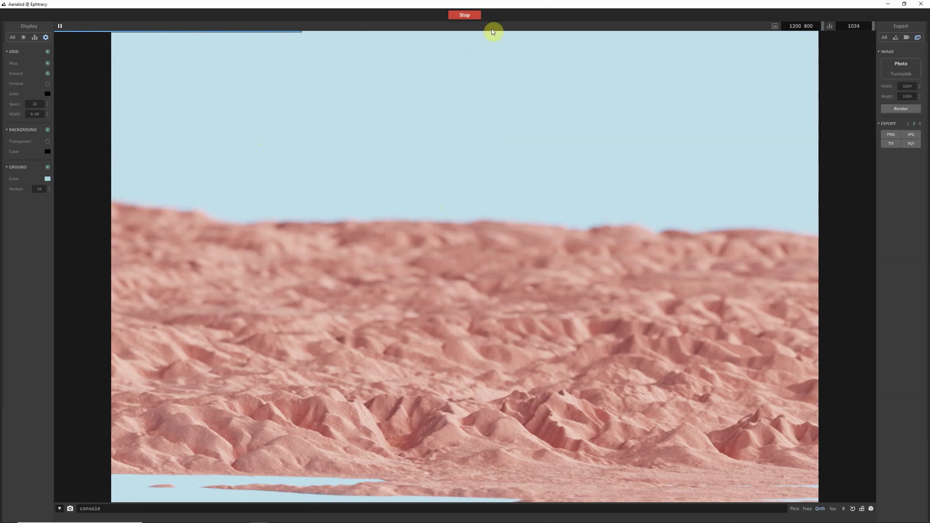
click(465, 16)
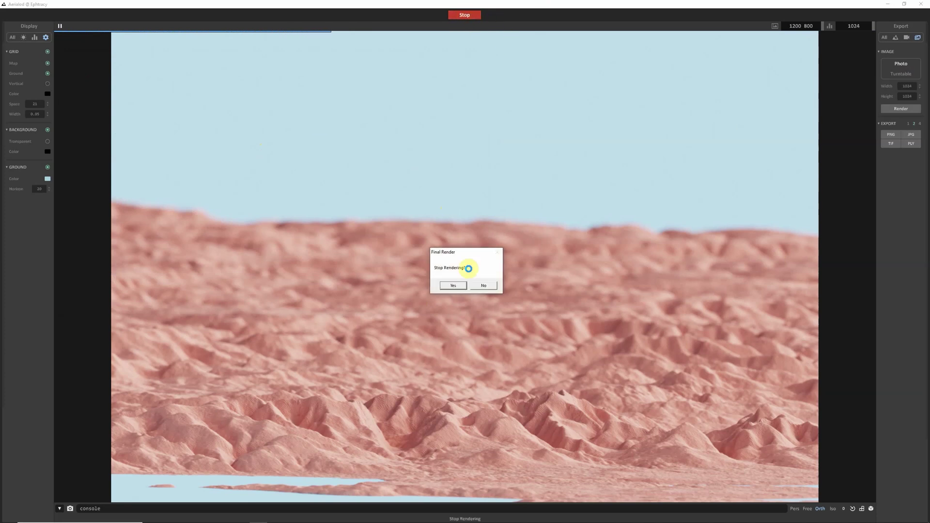
click(460, 286)
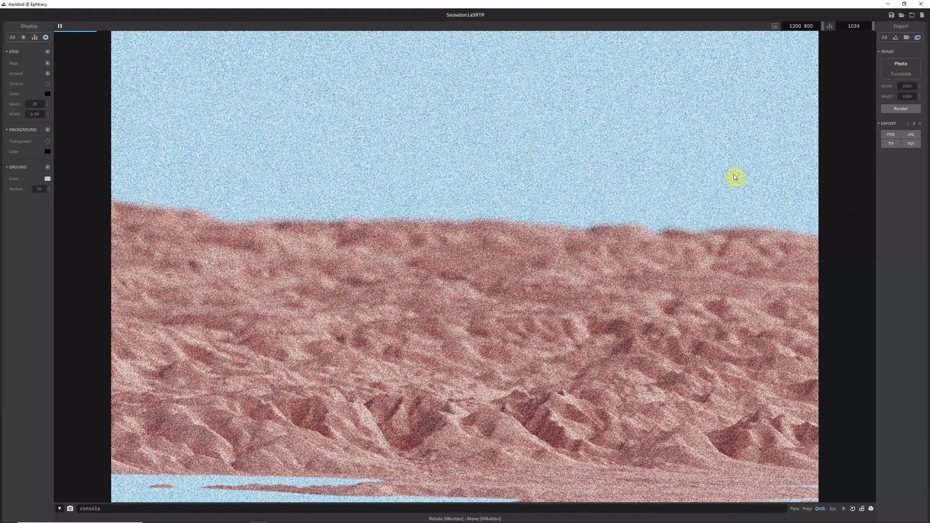
Switch the image export from a photo to a turntable
click(900, 74)
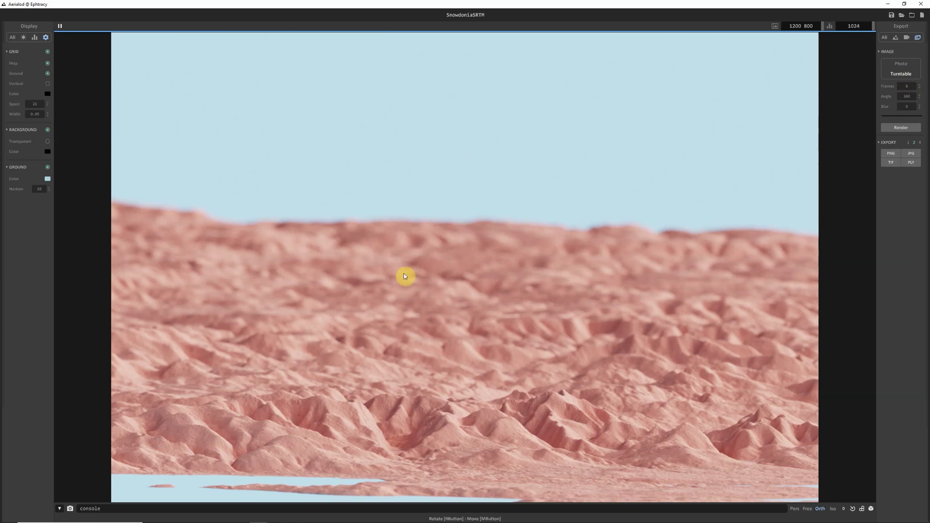
Switch to File Explorer and view the earlier renders SnowdoniaFromAnglesea.png and SnowdonFromAnglesea.png in the export folder
mouse_move(204, 516)
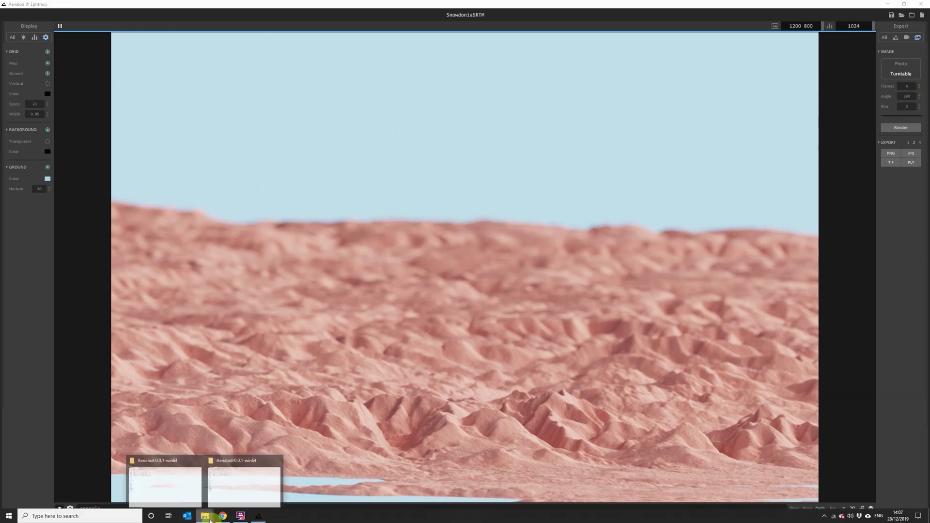
click(224, 479)
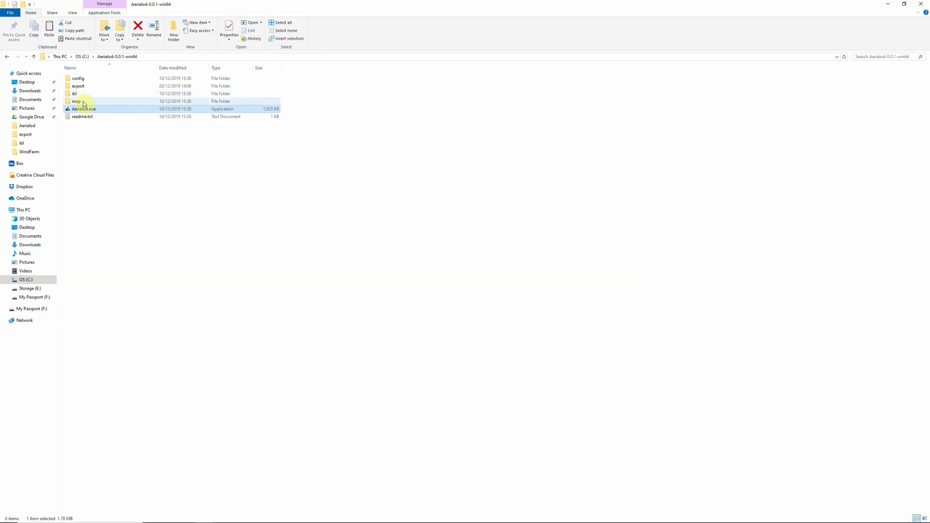
double_click(78, 86)
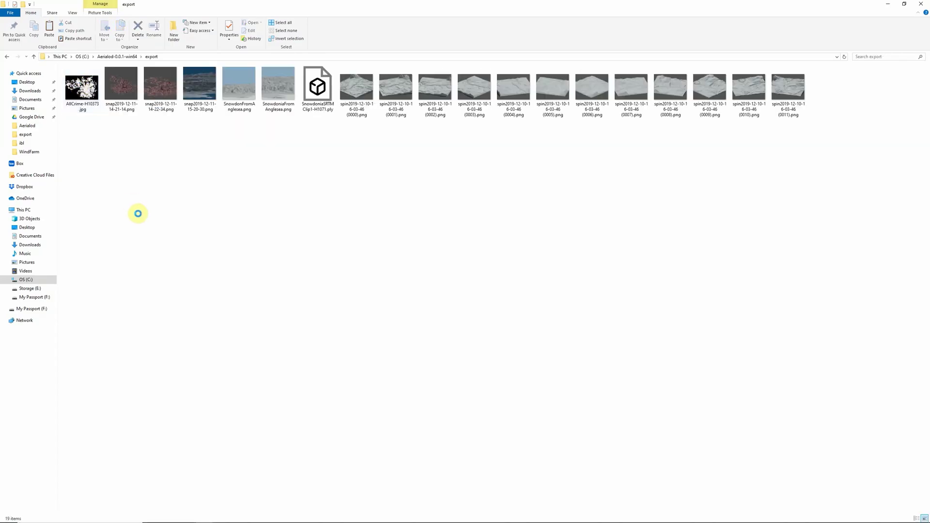
click(270, 88)
double_click(270, 88)
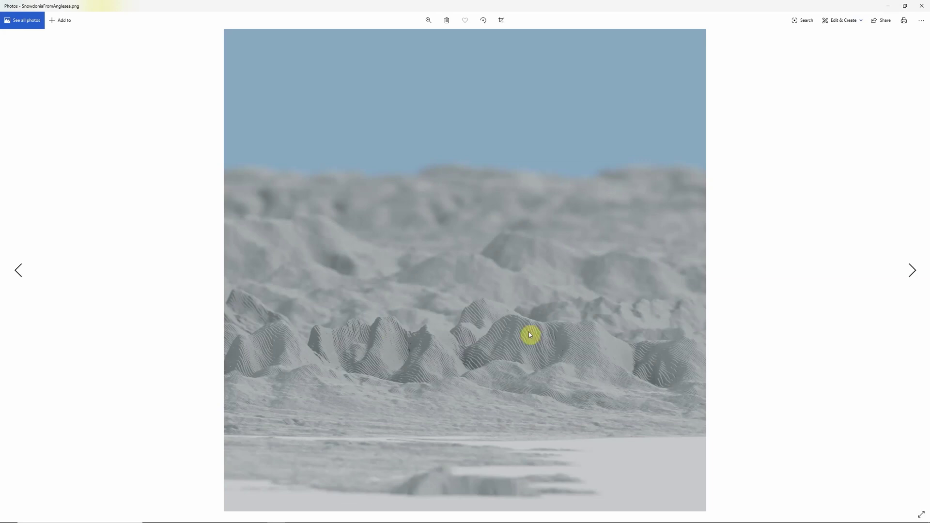
click(921, 6)
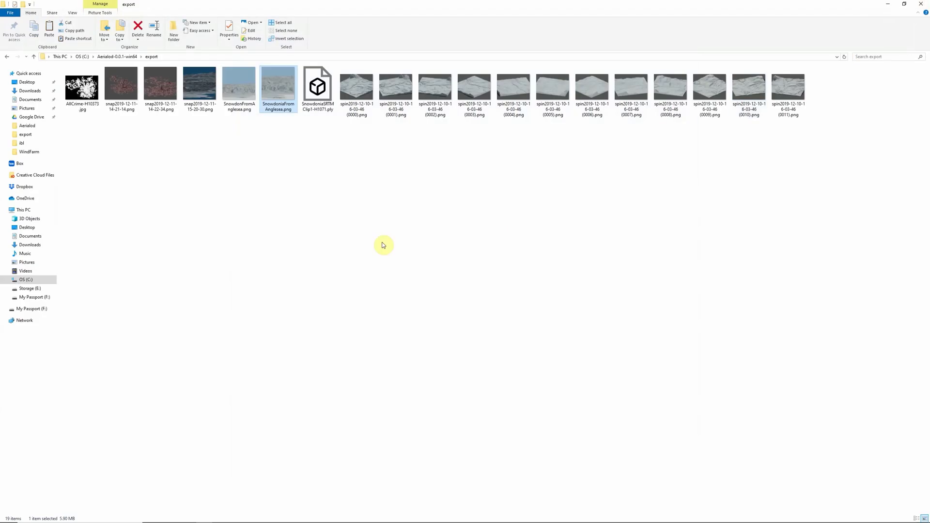
double_click(245, 90)
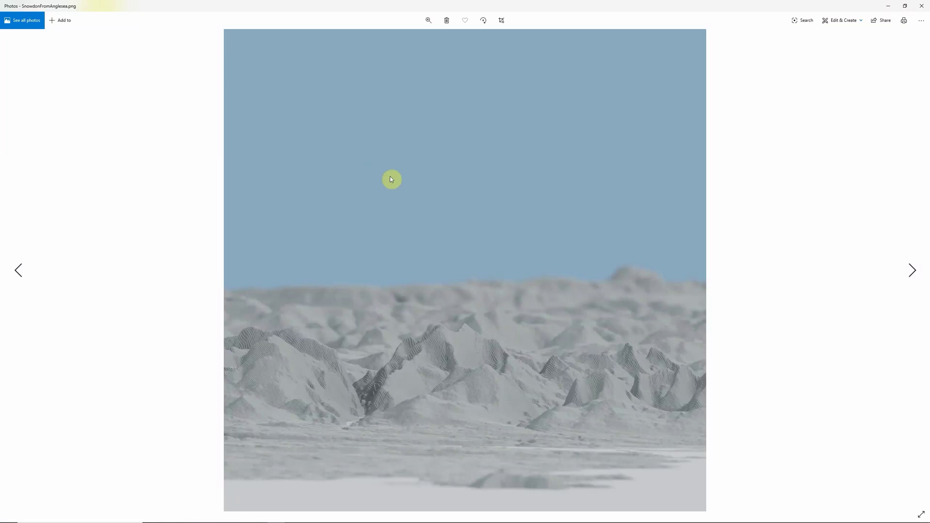
click(921, 5)
View the exported turntable images in sequence, from spin frame 0000 through frame 0006
double_click(360, 89)
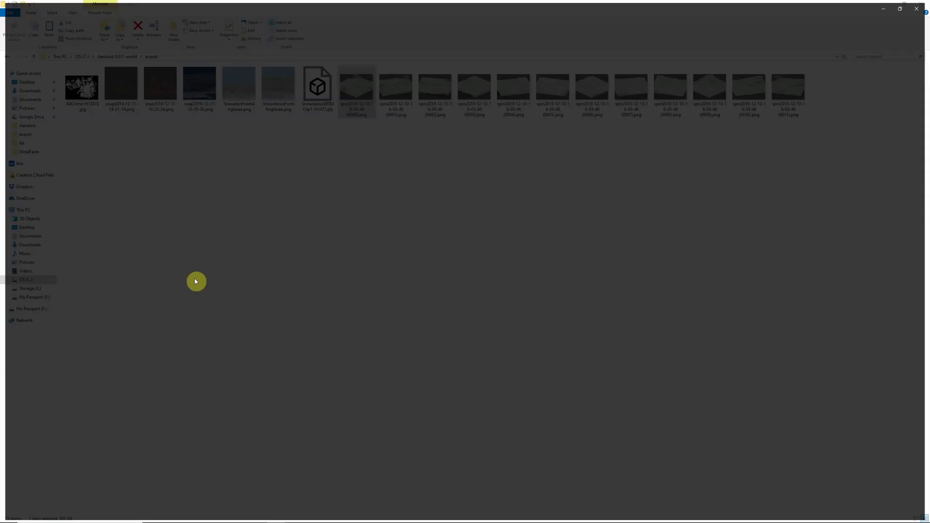
key(Right)
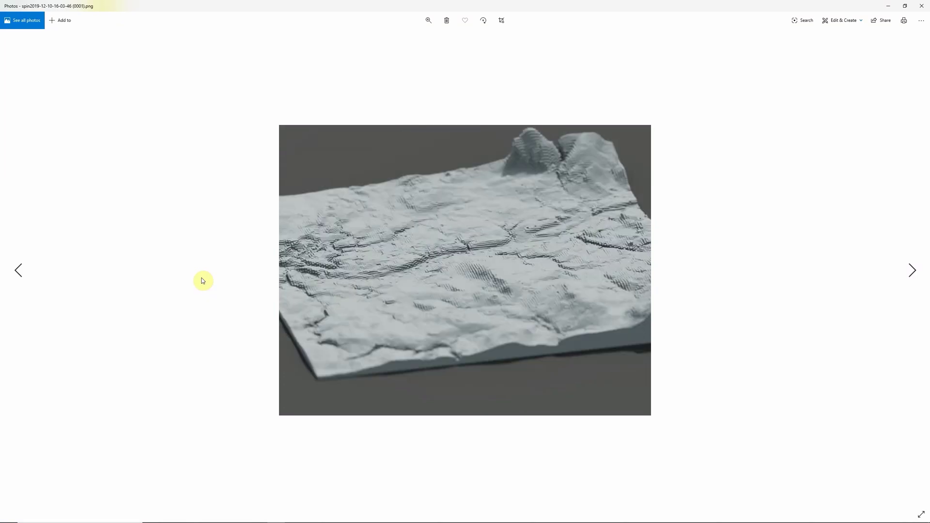
key(Right)
key(Right)
key(Right)
key(Right)
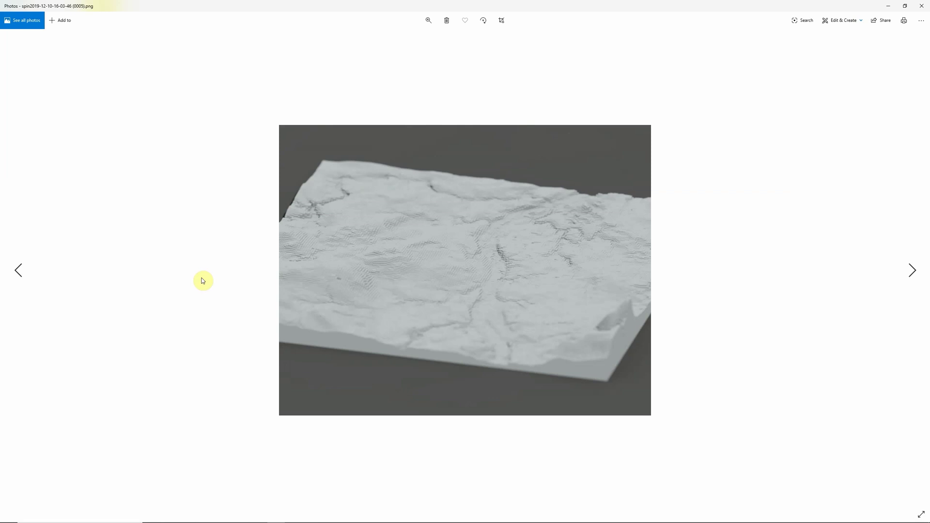
key(Right)
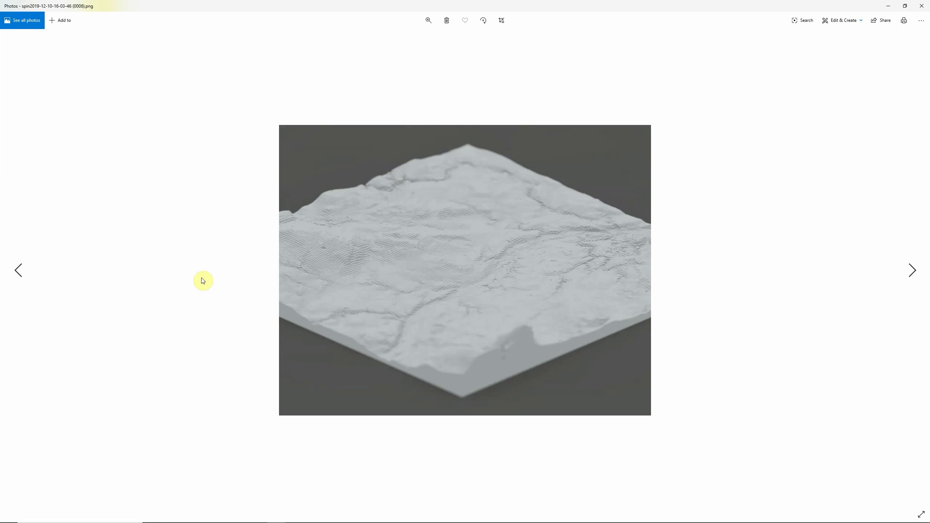
click(917, 8)
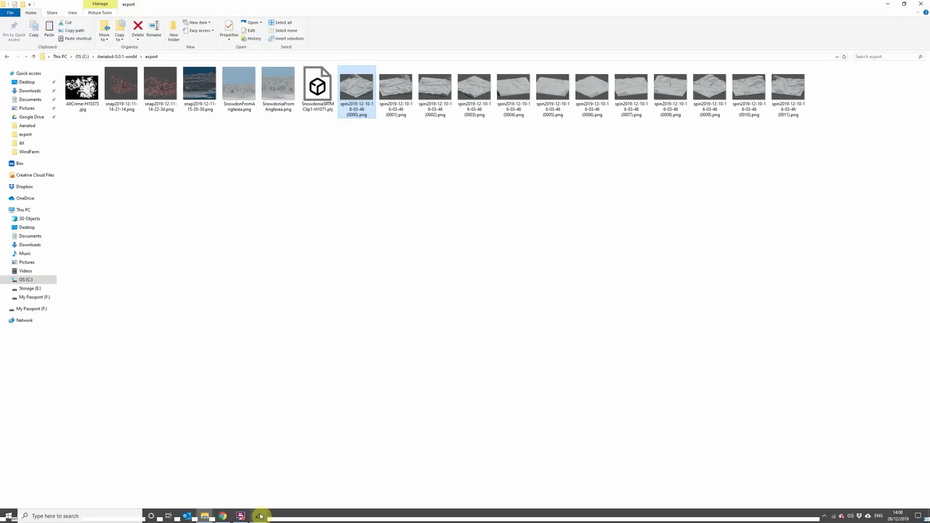
Return to Aerialod, show all map and export settings, and load AllCrime.tif as the height map
click(260, 516)
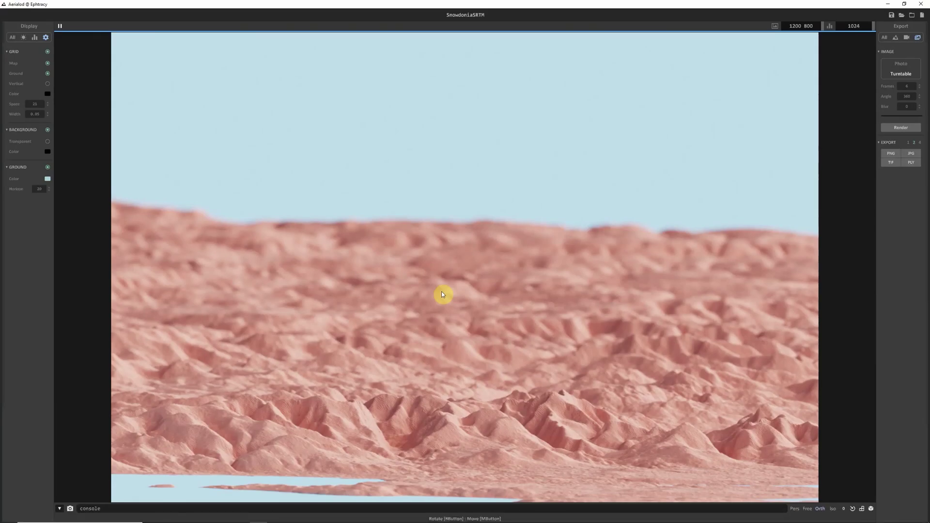
click(884, 38)
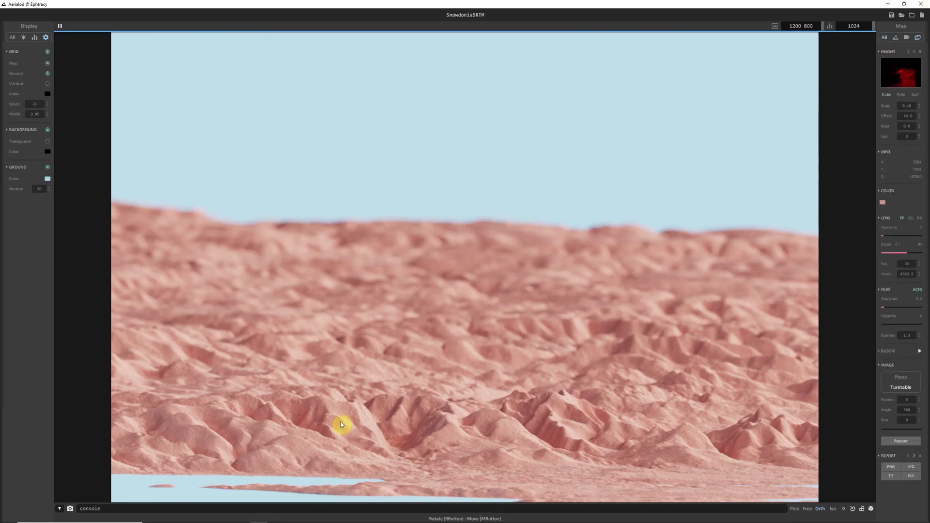
click(908, 68)
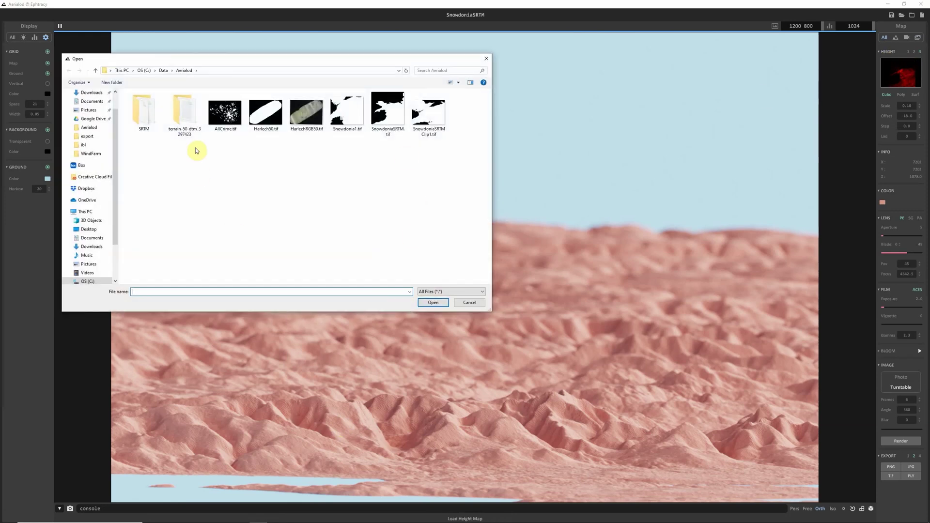
click(224, 124)
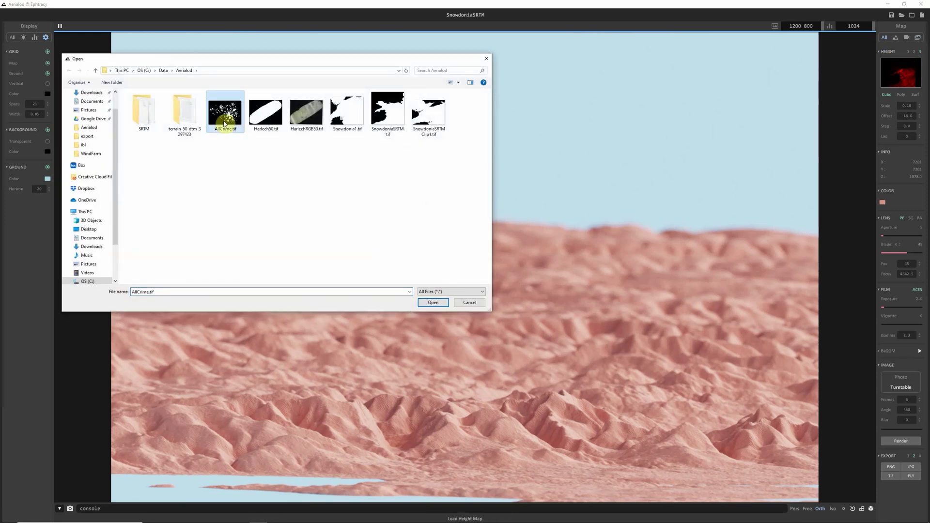
click(432, 303)
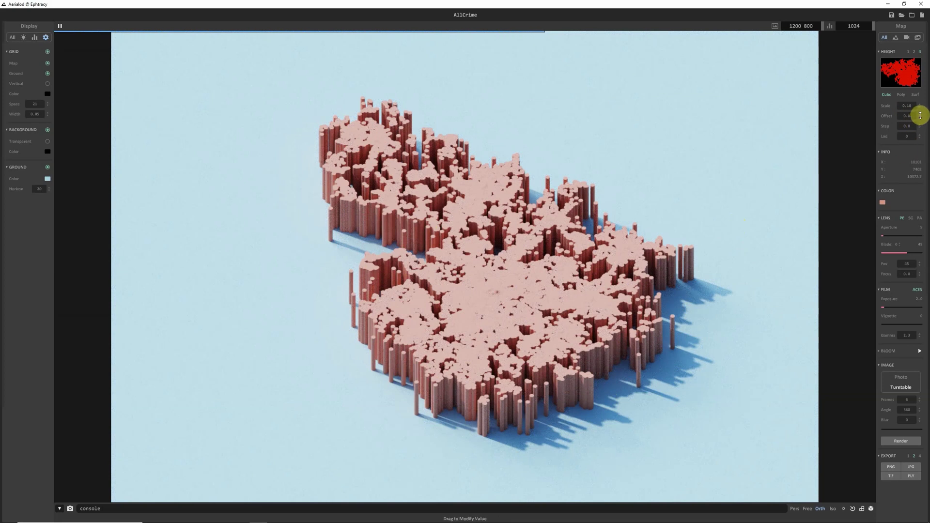
Set the crime map's height offset to -10000 to sink the tall column bases into the ground
drag(920, 115, 916, 520)
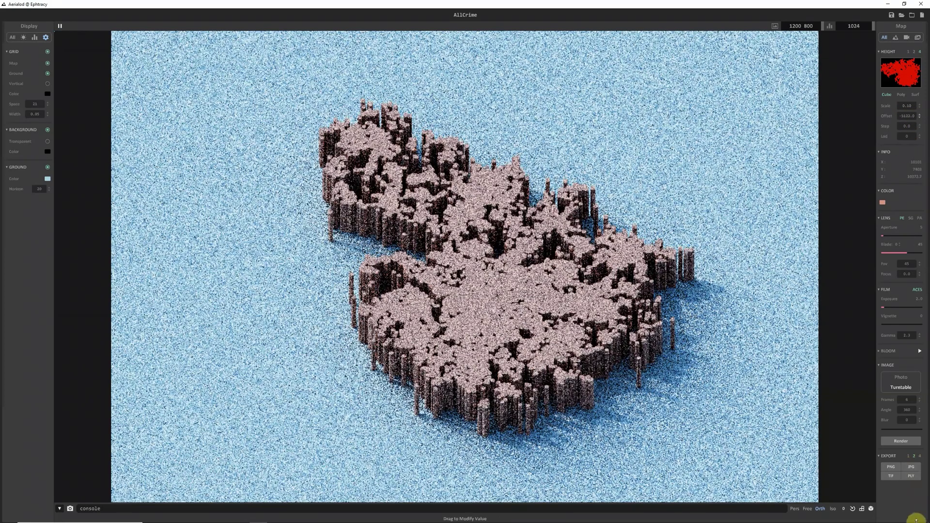
drag(915, 116, 890, 118)
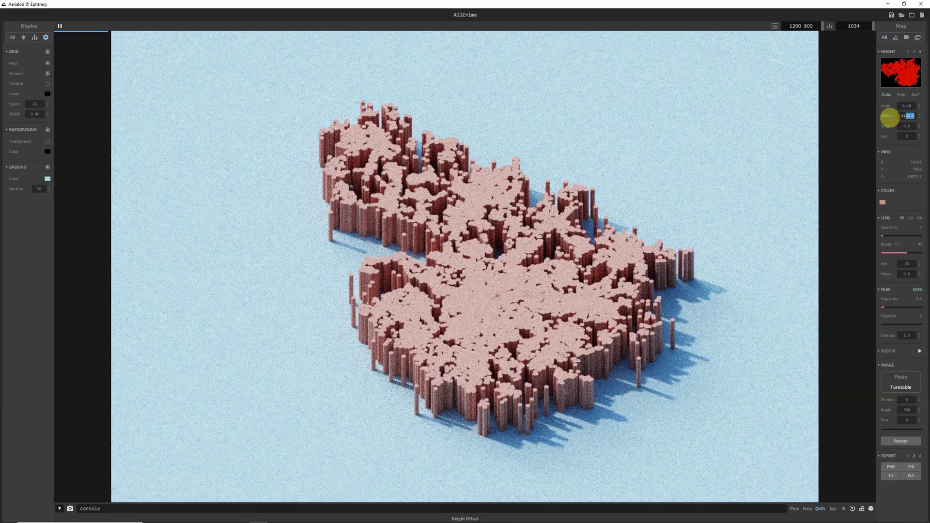
text(0)
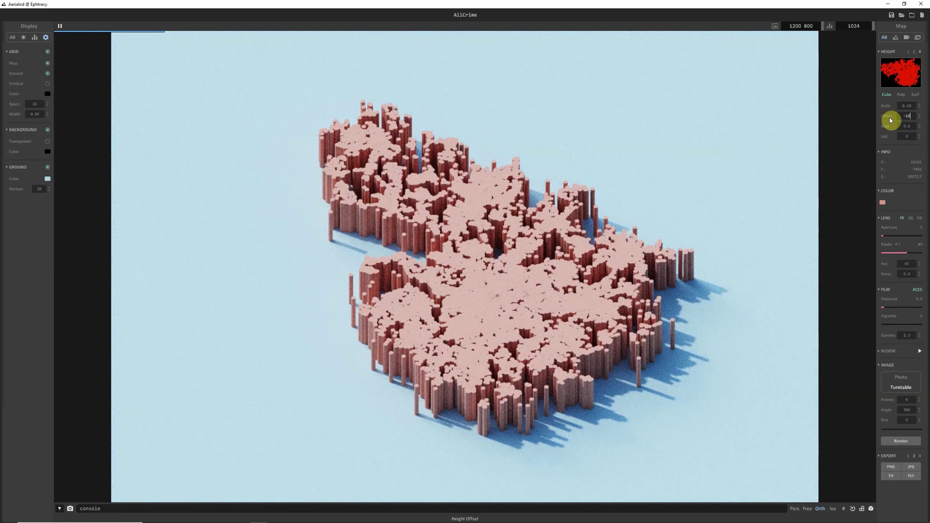
text(000)
key(Return)
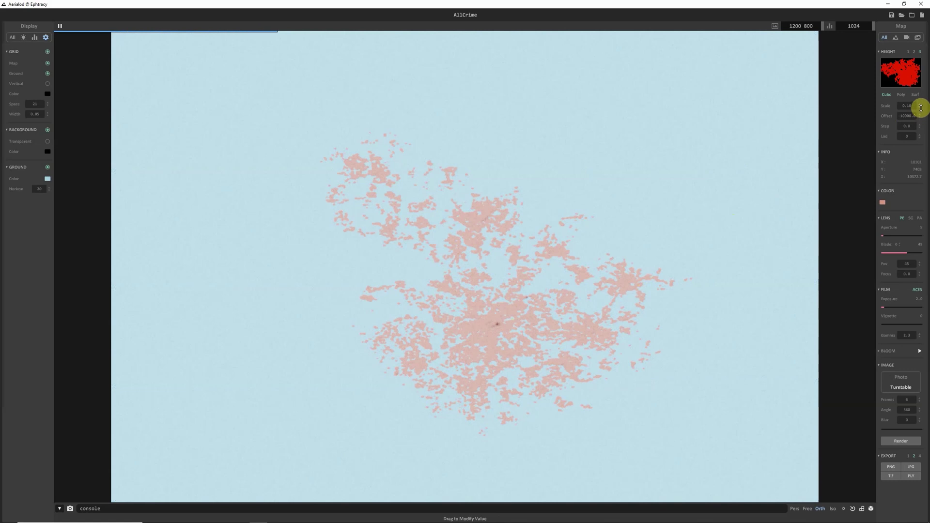
Raise the height scale to 1.00 and frame the tallest crime peaks in a close, low-angle view
drag(920, 108, 921, 95)
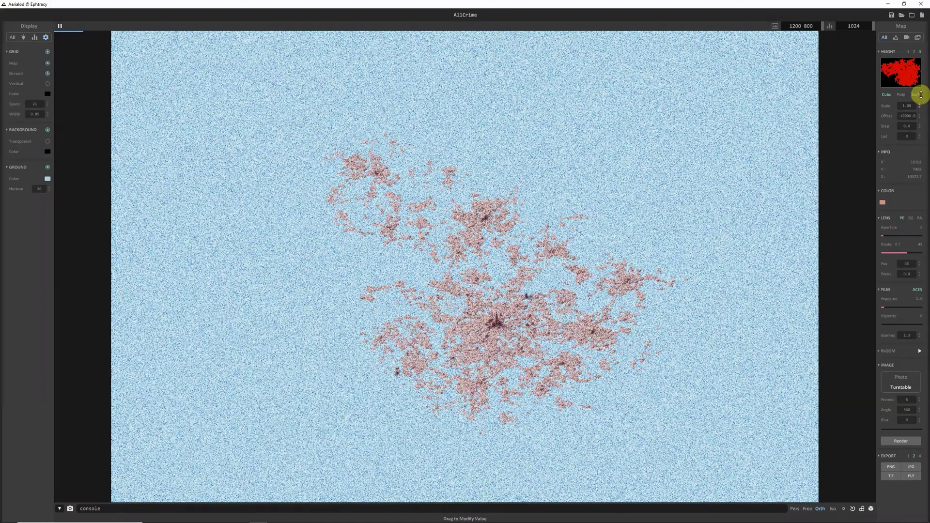
scroll(498, 395, up, 5)
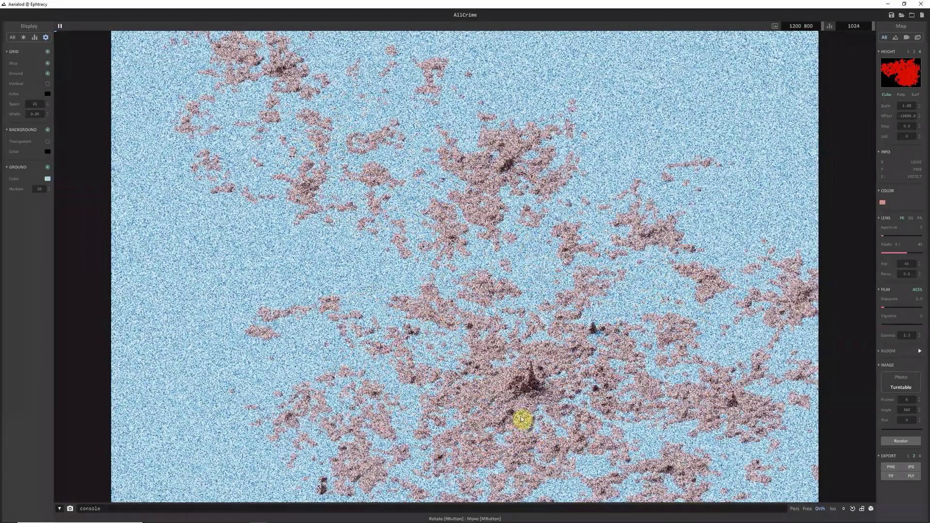
mouse_move(522, 420)
right_down()
mouse_move(517, 401)
mouse_move(535, 425)
right_up()
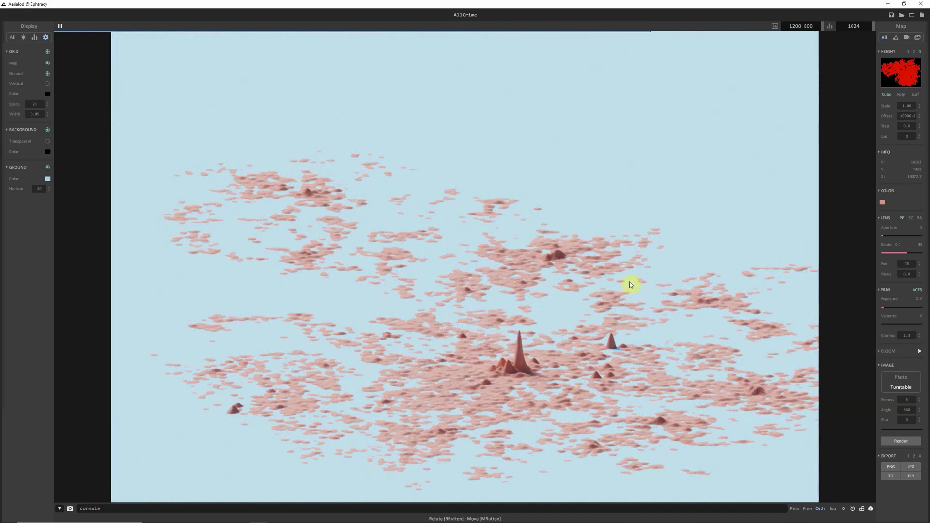
scroll(546, 415, up, 3)
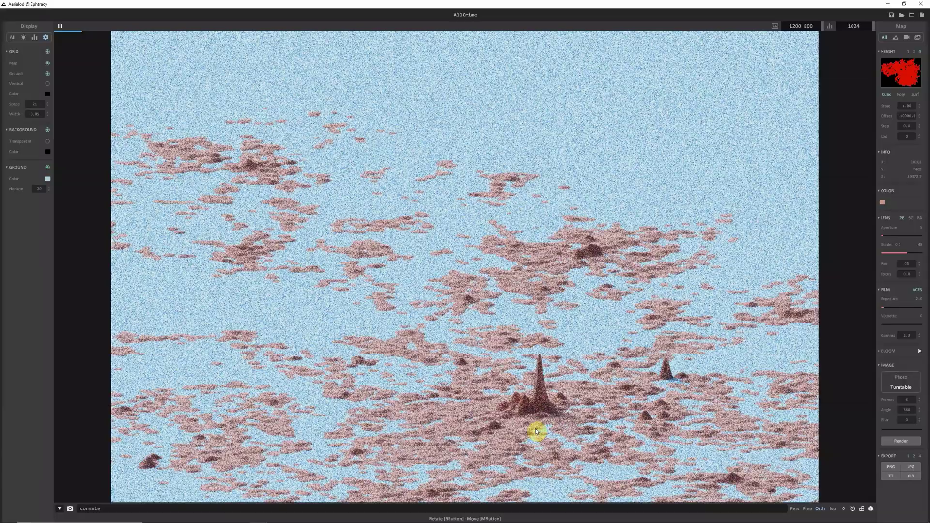
right_drag(535, 431, 488, 376)
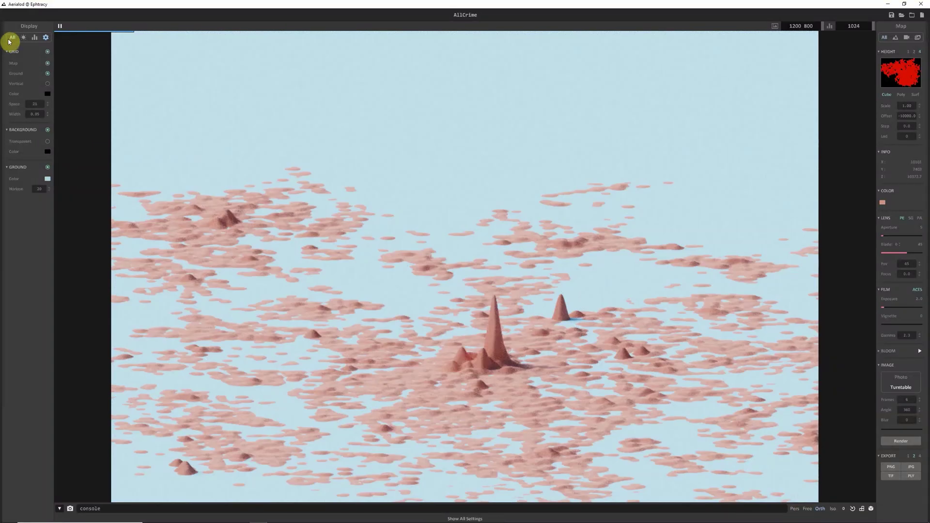
Show all the light and display settings and lower the sun's elevation angle
click(14, 38)
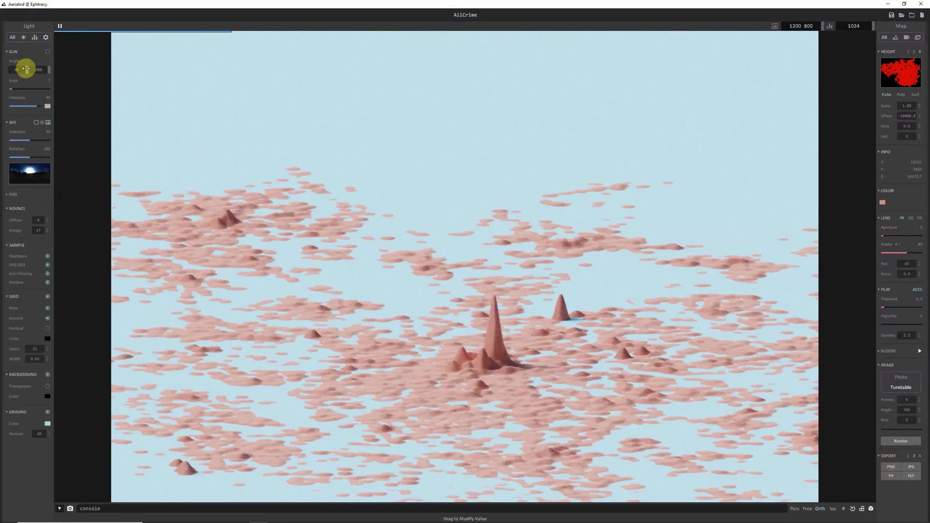
drag(26, 69, 11, 67)
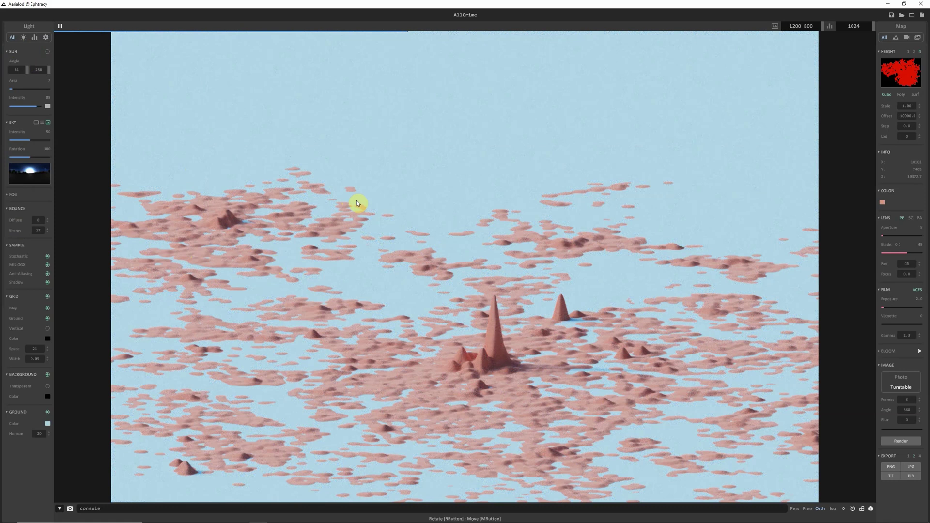
Focus the camera on the tallest crime peak and raise the lens aperture to blur the foreground and background
click(495, 330)
click(882, 235)
drag(885, 235, 889, 235)
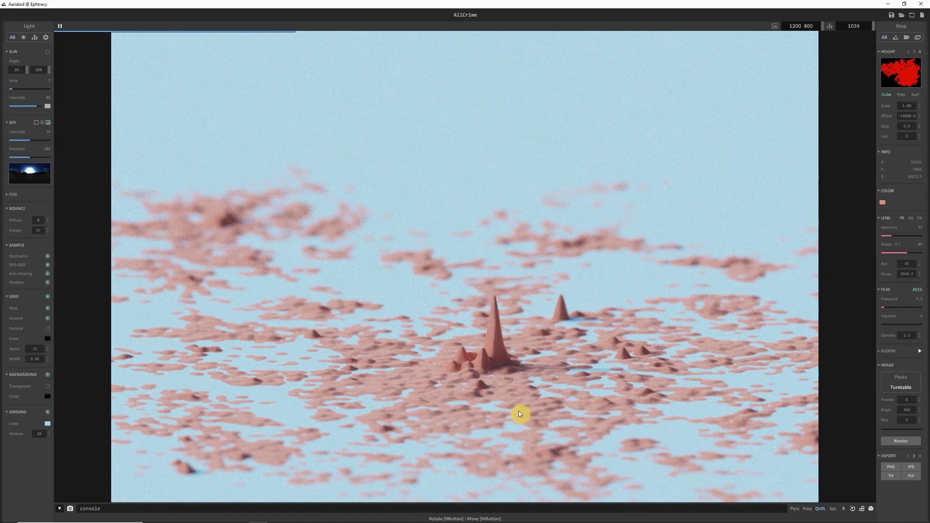
click(494, 334)
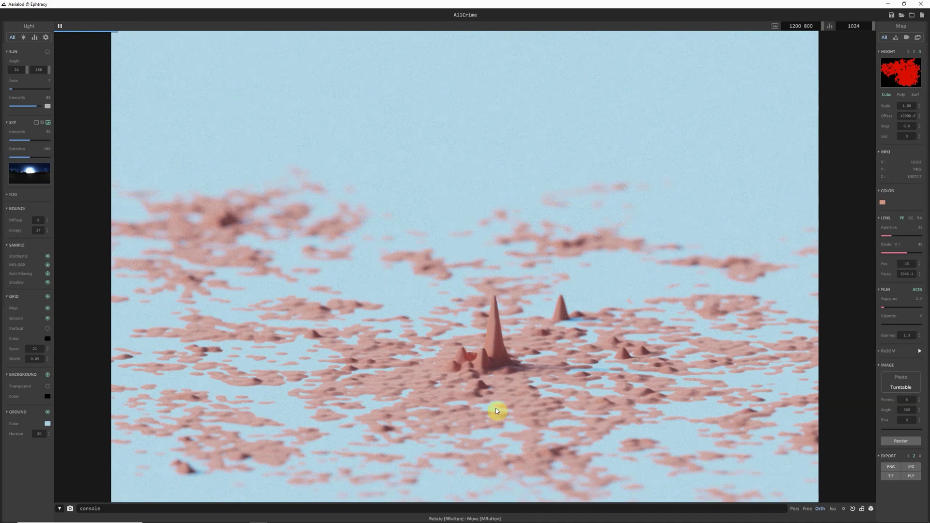